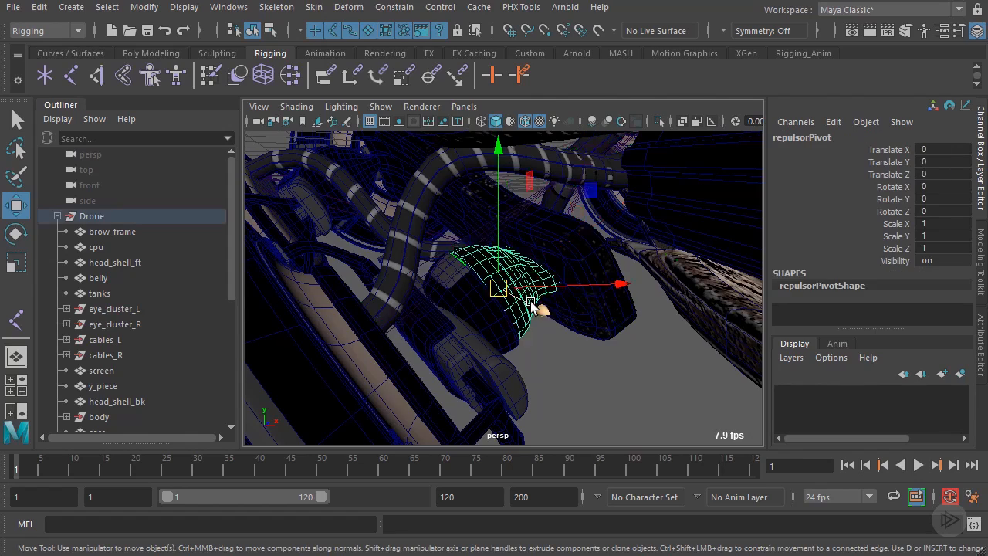
Step: Switch to wireframe display and skin the right front repulsorPivot mesh to R_front_repulsorBase_jnt with Bind Skin
{"action": "key", "text": "f"}
{"action": "left_click_drag", "start_coordinate": [599, 252], "coordinate": [493, 278], "text": "alt"}
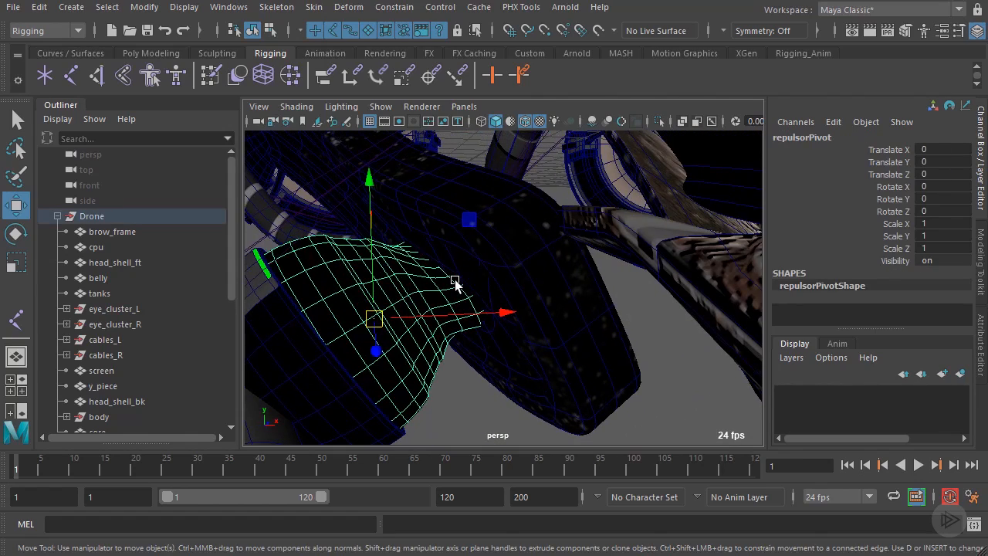
{"action": "key", "text": "4"}
{"action": "left_click", "coordinate": [461, 260]}
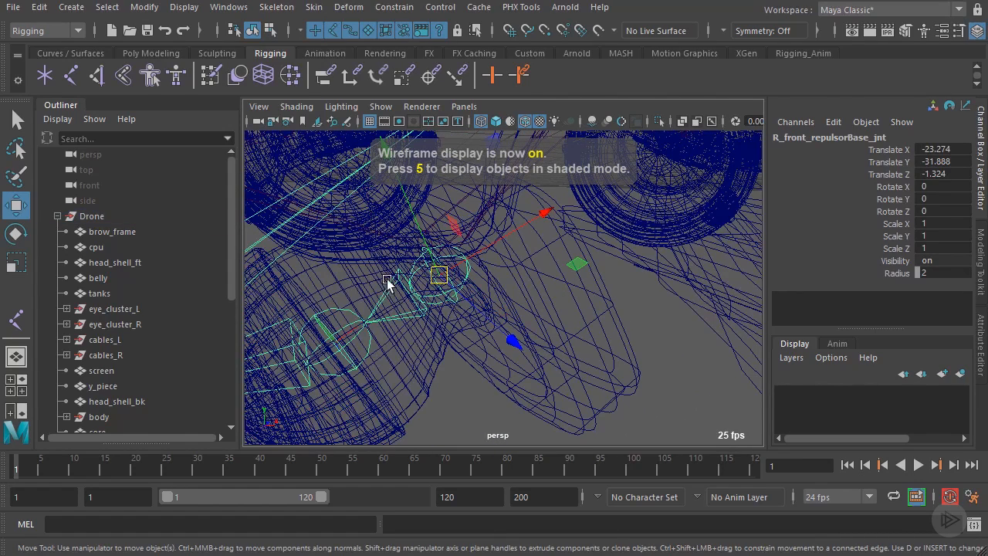
{"action": "left_click", "coordinate": [422, 363]}
{"action": "left_click_drag", "start_coordinate": [420, 358], "coordinate": [482, 311], "text": "alt"}
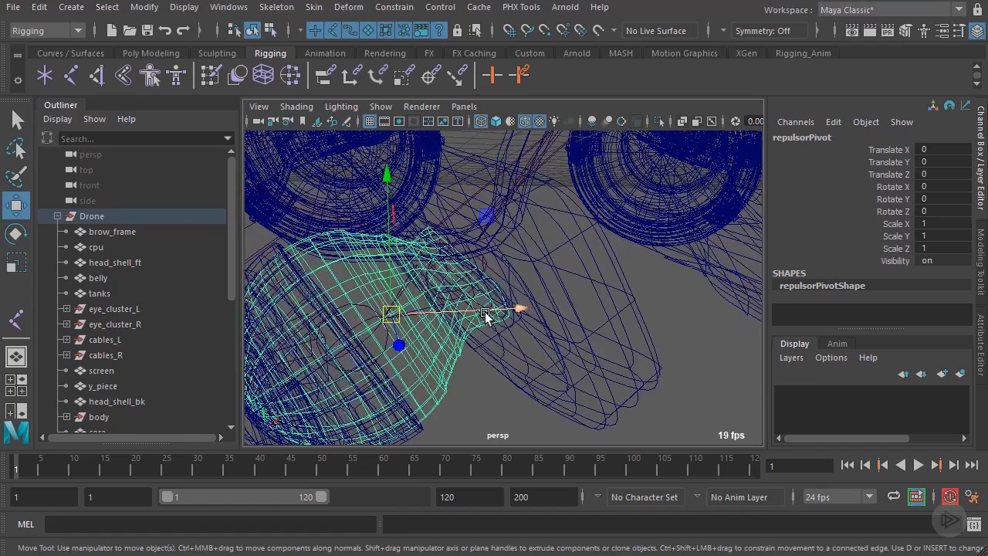
{"action": "middle_click_drag", "start_coordinate": [481, 300], "coordinate": [547, 272], "text": "alt"}
{"action": "scroll", "coordinate": [547, 271], "scroll_direction": "up", "scroll_amount": 3}
{"action": "scroll", "coordinate": [599, 240], "scroll_direction": "down", "scroll_amount": 3}
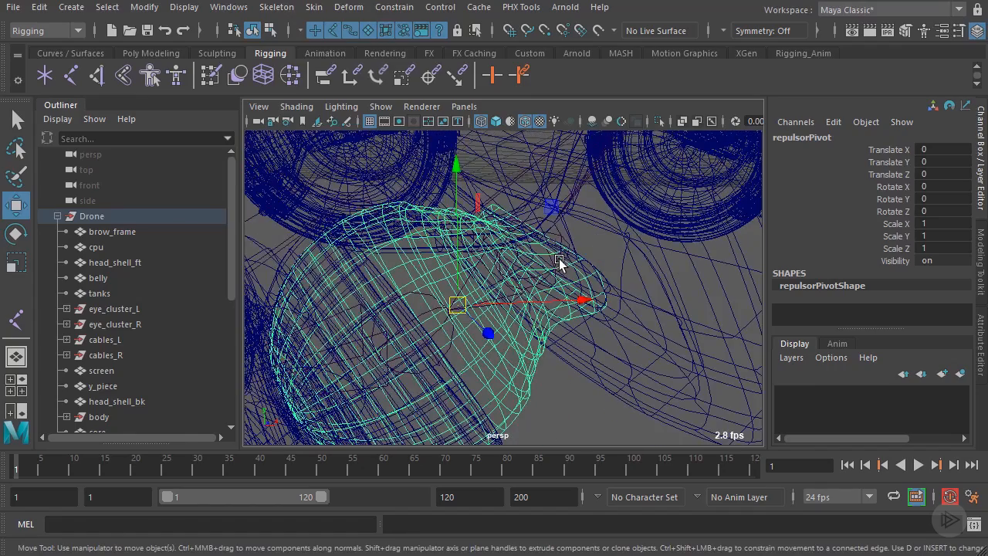
{"action": "left_click", "coordinate": [561, 235], "text": "shift"}
{"action": "left_click", "coordinate": [317, 11]}
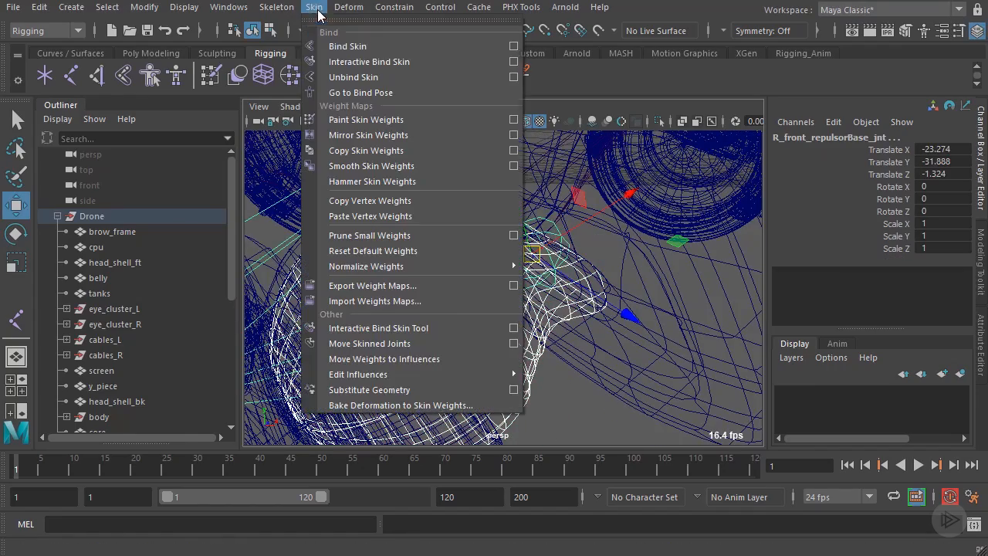
{"action": "left_click", "coordinate": [346, 47]}
Step: Test the binding by rotating R_front_repulsorBase_jnt, and undo the rotation
{"action": "mouse_move", "coordinate": [463, 250]}
{"action": "left_mouse_down", "text": "alt"}
{"action": "mouse_move", "coordinate": [507, 287]}
{"action": "mouse_move", "coordinate": [549, 241]}
{"action": "mouse_move", "coordinate": [566, 287]}
{"action": "mouse_move", "coordinate": [514, 216]}
{"action": "mouse_move", "coordinate": [576, 229]}
{"action": "mouse_move", "coordinate": [450, 247]}
{"action": "left_mouse_up", "text": "alt"}
{"action": "key", "text": "e"}
{"action": "key", "text": "ctrl+z"}
{"action": "key", "text": "w"}
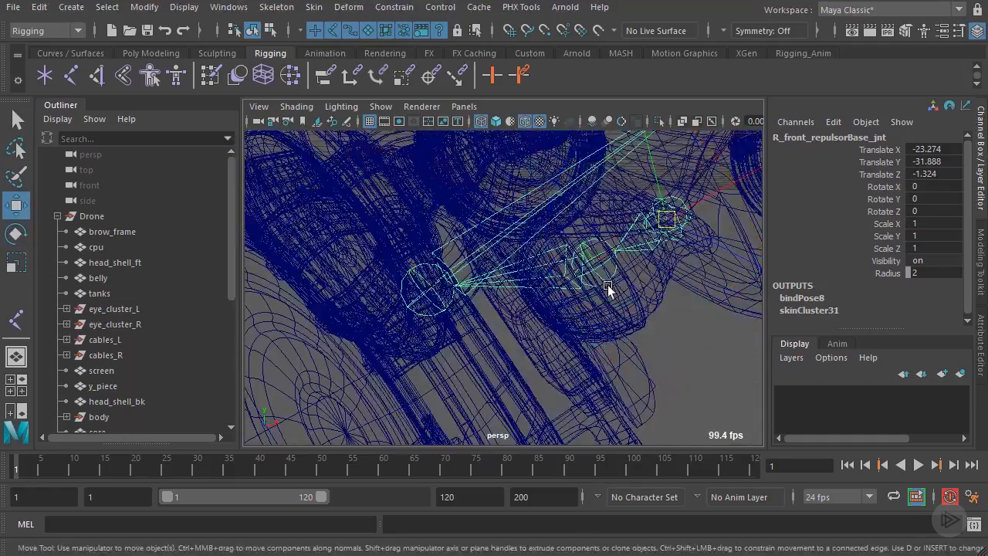
Step: Rotate R_front_repulsorPivot_jnt freely to check its pivot position, and undo the rotation
{"action": "left_click", "coordinate": [607, 286]}
{"action": "left_click_drag", "start_coordinate": [641, 280], "coordinate": [514, 260], "text": "alt"}
{"action": "key", "text": "e"}
{"action": "right_click_drag", "start_coordinate": [514, 260], "coordinate": [555, 298], "text": "alt"}
{"action": "left_click_drag", "start_coordinate": [555, 298], "coordinate": [525, 269], "text": "alt"}
{"action": "middle_click_drag", "start_coordinate": [525, 269], "coordinate": [541, 261], "text": "alt"}
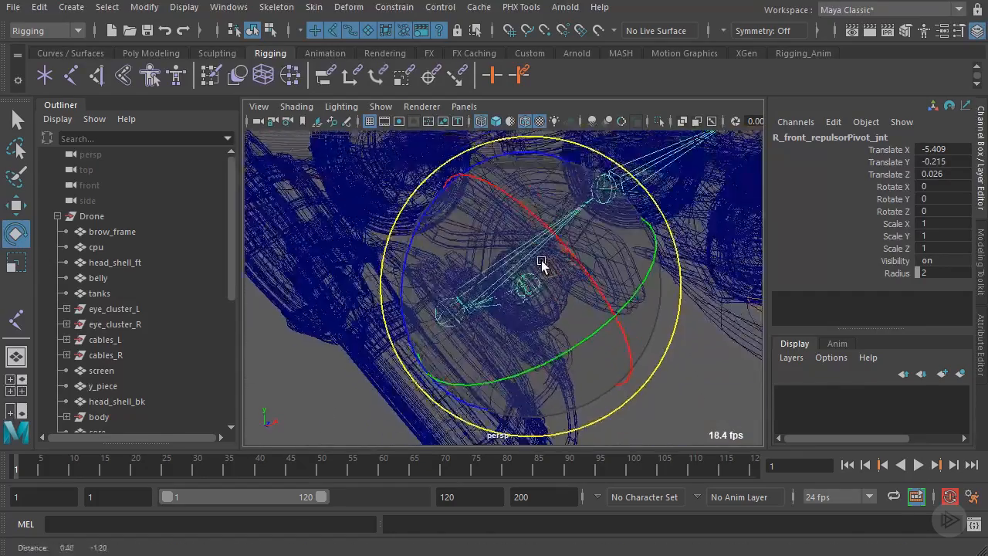
{"action": "left_click_drag", "start_coordinate": [541, 261], "coordinate": [450, 236]}
{"action": "key", "text": "ctrl+z"}
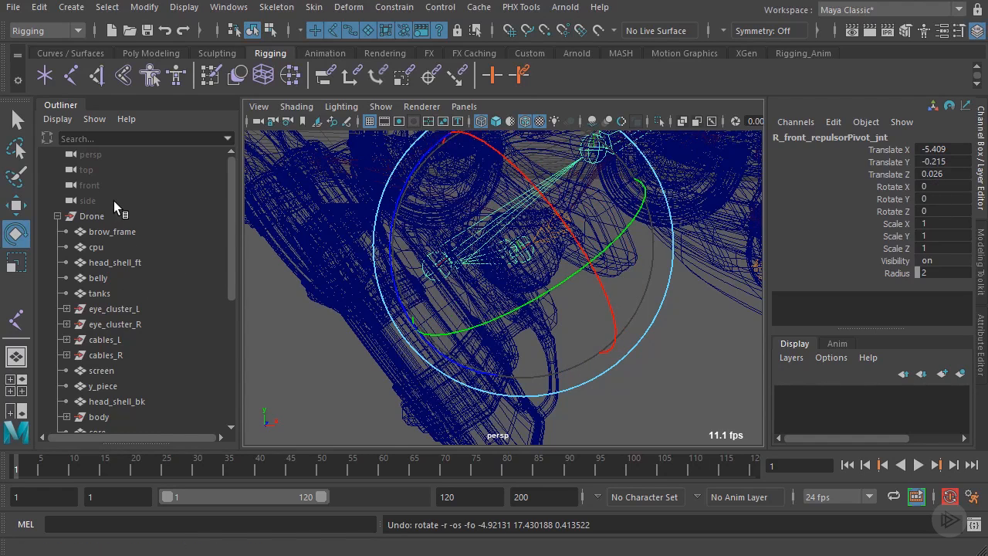
Step: Find the RepulsorGRP group in the Outliner and select it to examine which geometry it contains
{"action": "scroll", "coordinate": [110, 217], "scroll_direction": "down", "scroll_amount": 3}
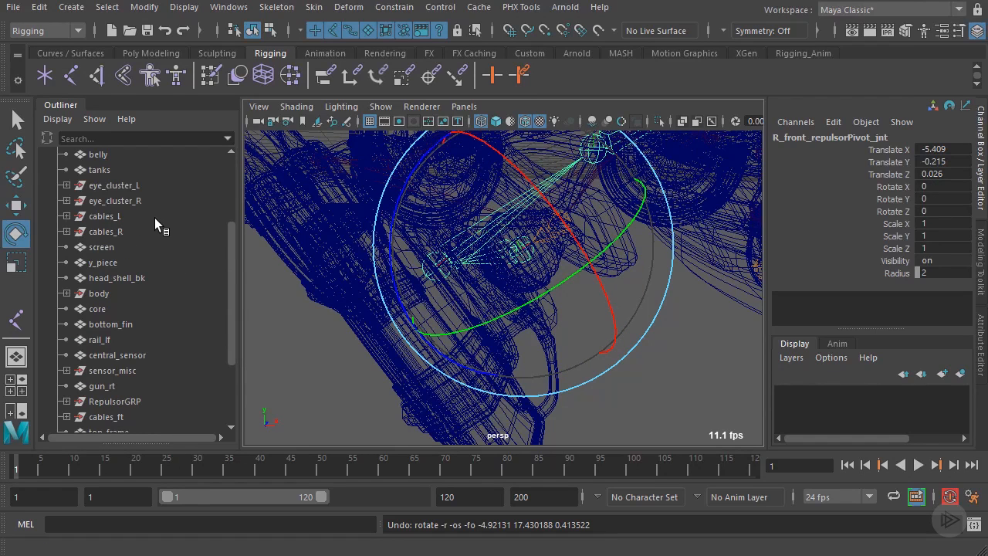
{"action": "scroll", "coordinate": [154, 218], "scroll_direction": "up", "scroll_amount": 1}
{"action": "scroll", "coordinate": [122, 217], "scroll_direction": "down", "scroll_amount": 4}
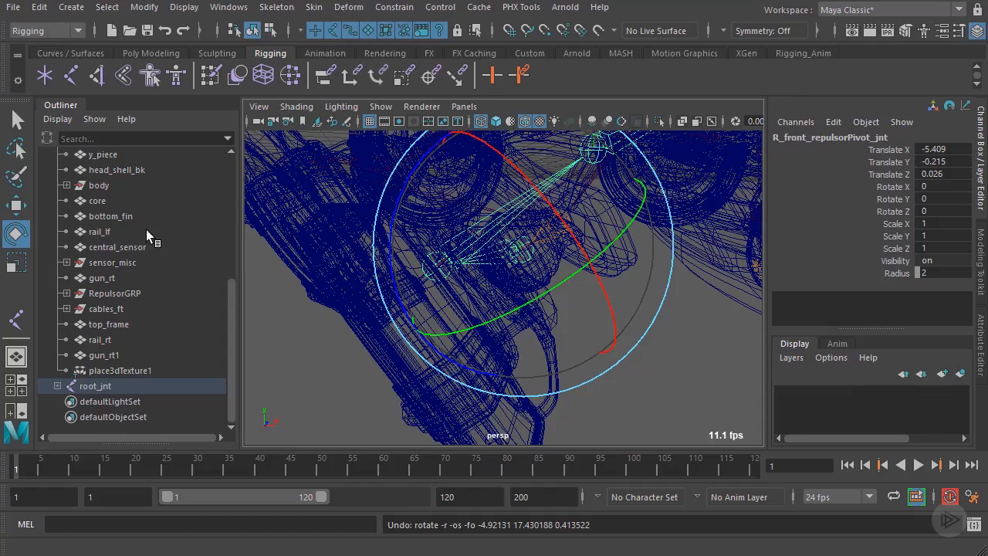
{"action": "left_click", "coordinate": [131, 294]}
{"action": "scroll", "coordinate": [547, 267], "scroll_direction": "down", "scroll_amount": 5}
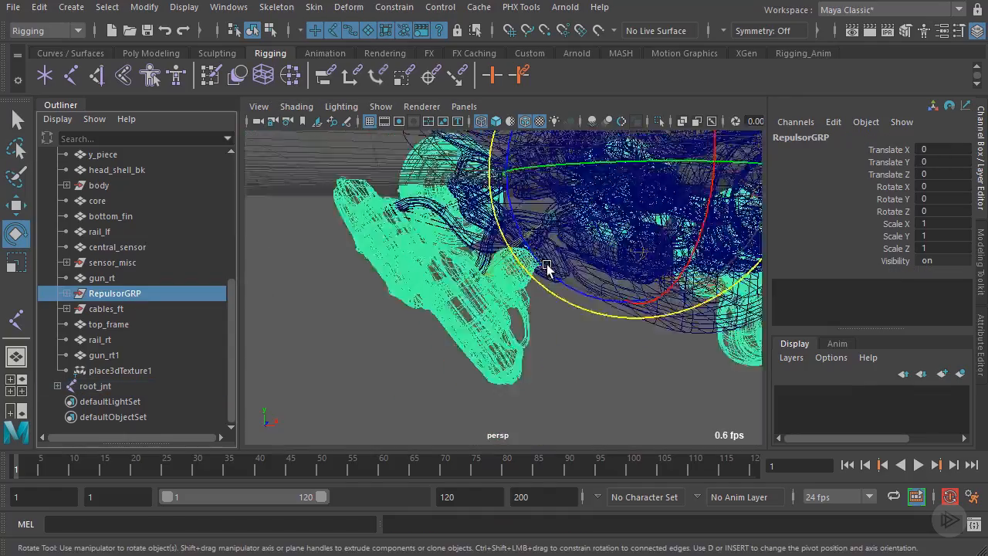
{"action": "middle_click_drag", "start_coordinate": [545, 286], "coordinate": [490, 300], "text": "alt"}
{"action": "left_click_drag", "start_coordinate": [490, 304], "coordinate": [463, 286], "text": "alt"}
{"action": "right_click_drag", "start_coordinate": [463, 287], "coordinate": [594, 278], "text": "alt"}
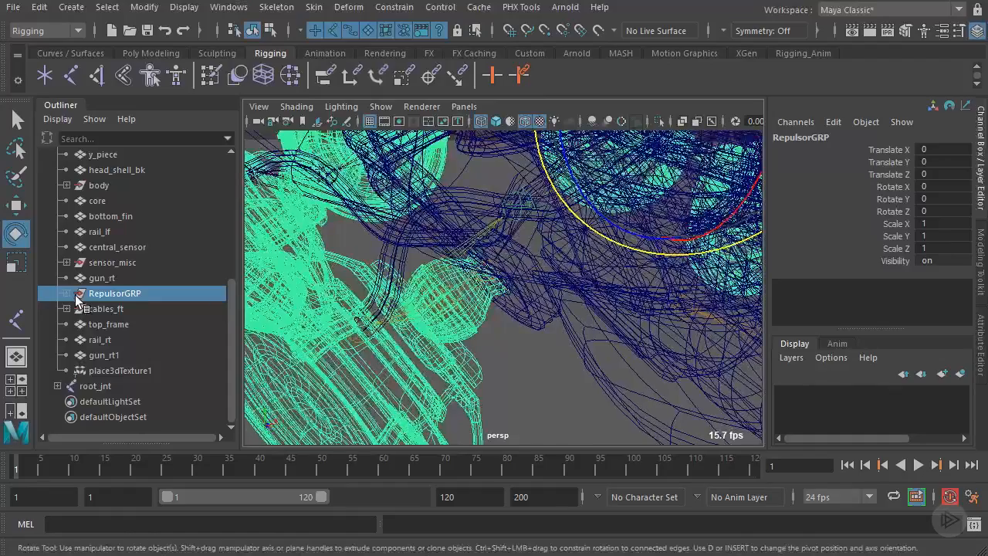
Step: Expand RepulsorGRP and Repulsors_R, and check which geometry belongs to Repulsor_Front, Repulsor_Mid and Repulsor_Back
{"action": "left_click", "coordinate": [67, 294]}
{"action": "right_click_drag", "start_coordinate": [441, 329], "coordinate": [549, 267], "text": "alt"}
{"action": "left_click_drag", "start_coordinate": [549, 267], "coordinate": [488, 294], "text": "alt"}
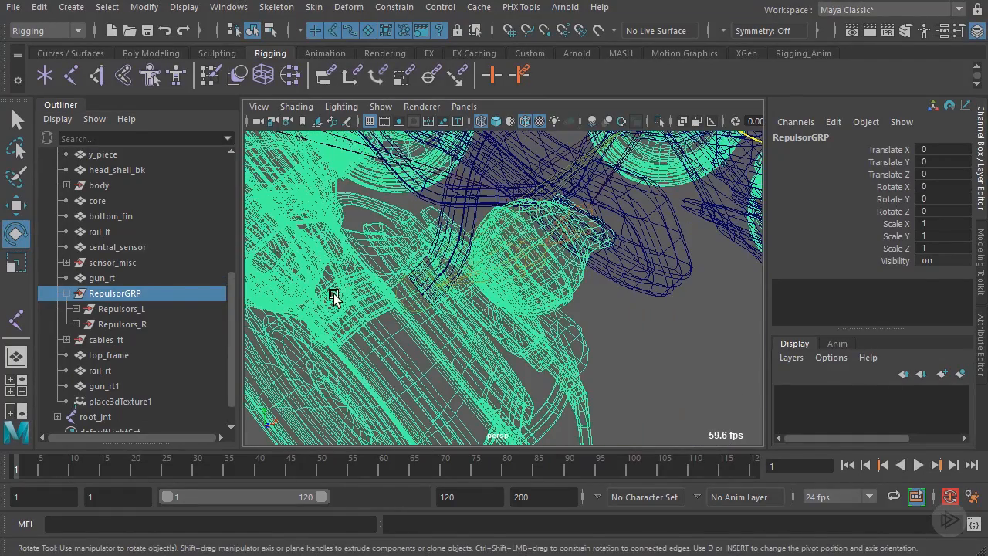
{"action": "left_click", "coordinate": [140, 324]}
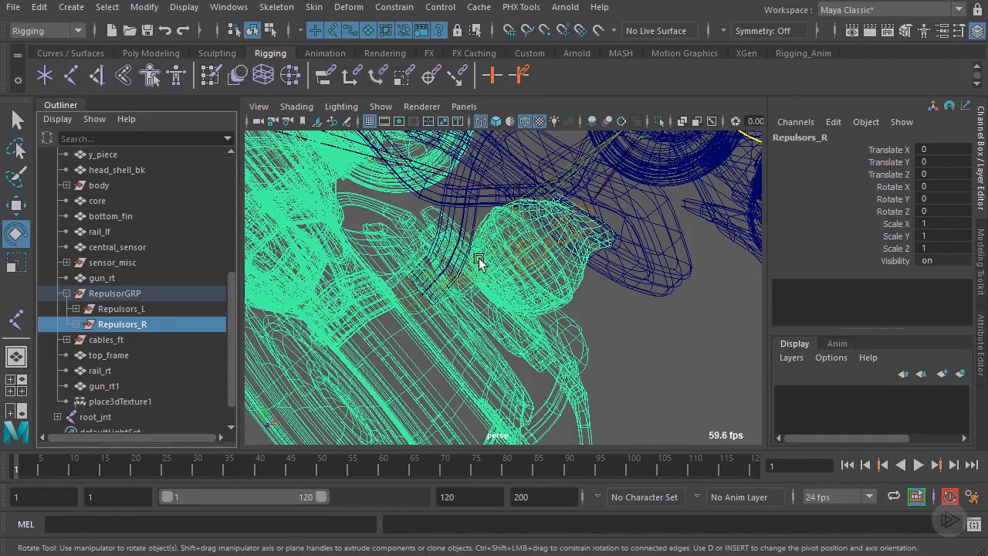
{"action": "left_click", "coordinate": [75, 324]}
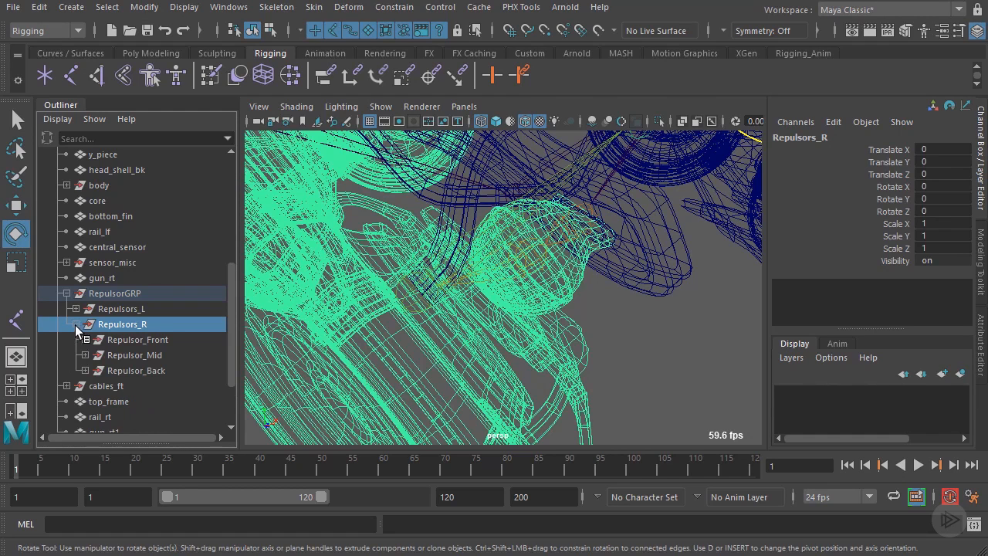
{"action": "left_click", "coordinate": [165, 340]}
{"action": "left_click", "coordinate": [163, 356]}
{"action": "left_click", "coordinate": [162, 376]}
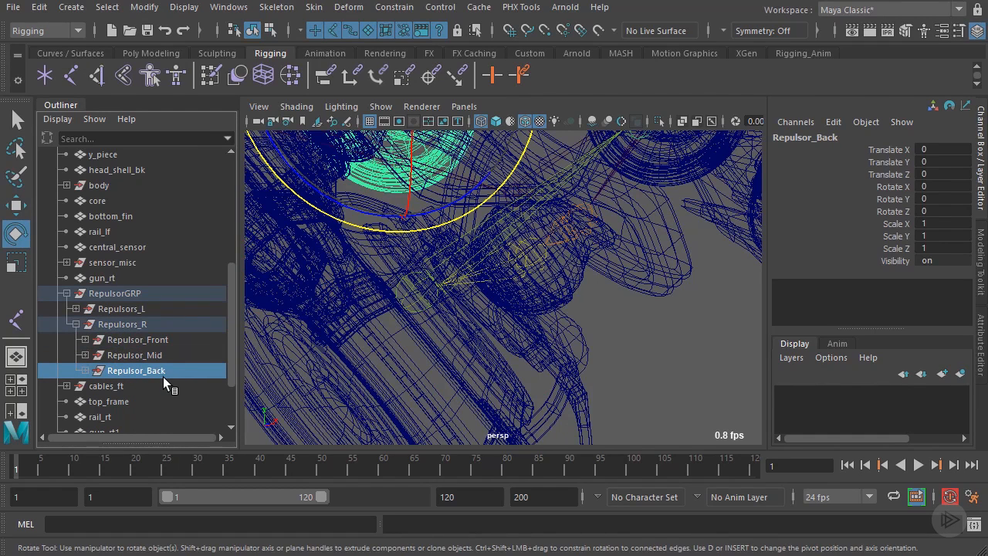
{"action": "left_click", "coordinate": [162, 340]}
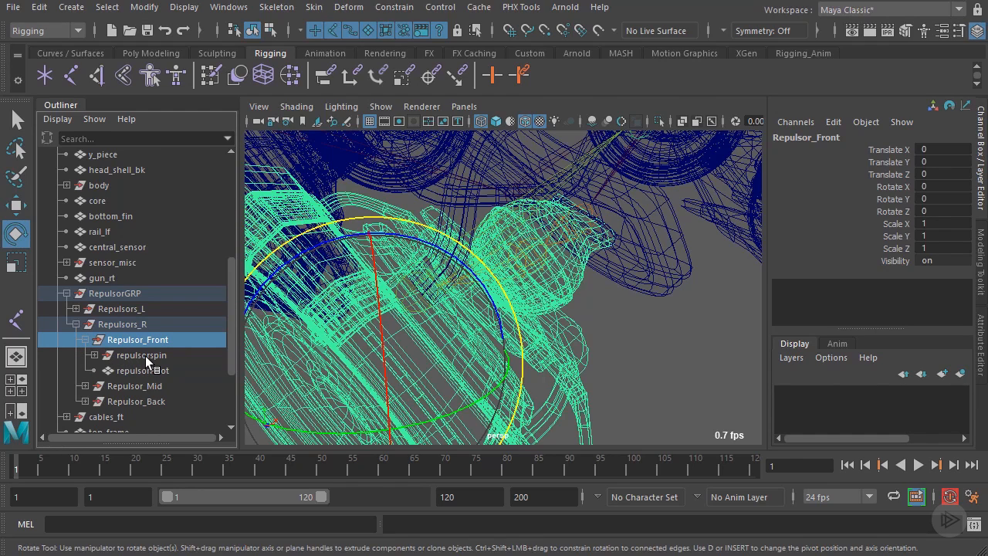
Step: Bind the repulsorspin group inside the right Repulsor_Front group to R_front_repulsorPivot_jnt with Bind Skin
{"action": "left_click", "coordinate": [145, 356]}
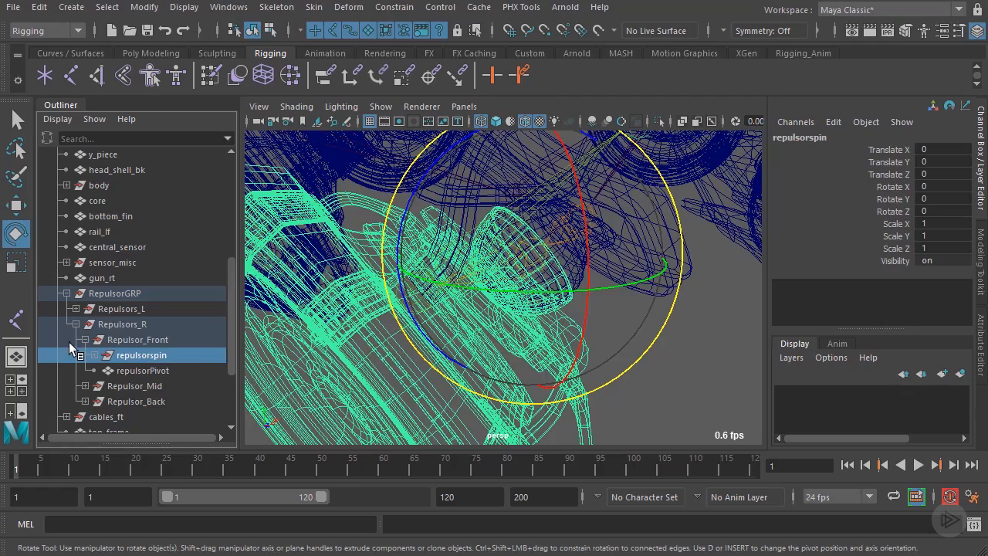
{"action": "scroll", "coordinate": [551, 285], "scroll_direction": "down", "scroll_amount": 4}
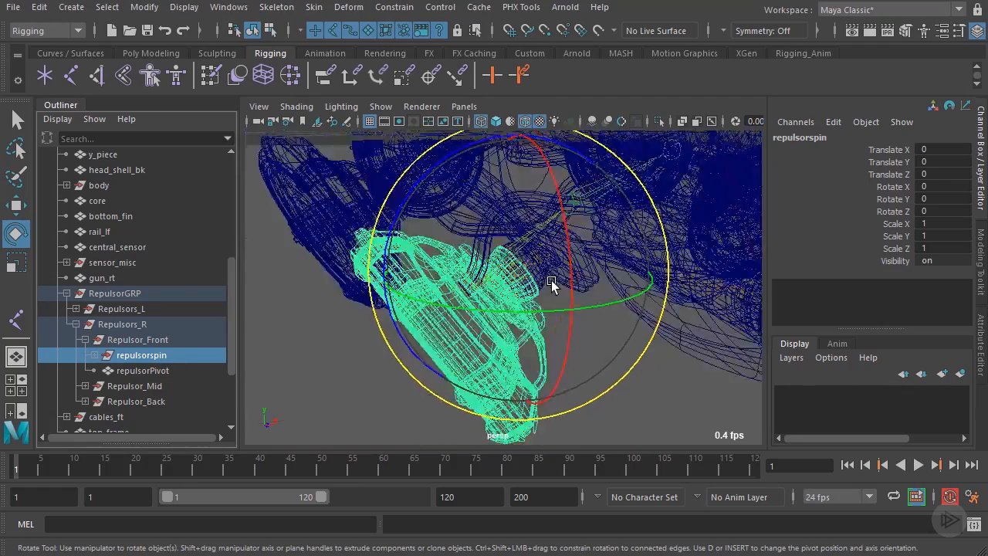
{"action": "left_click_drag", "start_coordinate": [551, 285], "coordinate": [633, 271], "text": "alt"}
{"action": "scroll", "coordinate": [618, 284], "scroll_direction": "up", "scroll_amount": 4}
{"action": "right_click_drag", "start_coordinate": [618, 286], "coordinate": [675, 259], "text": "alt"}
{"action": "middle_click_drag", "start_coordinate": [676, 259], "coordinate": [463, 304], "text": "alt"}
{"action": "right_click_drag", "start_coordinate": [463, 304], "coordinate": [617, 266], "text": "alt"}
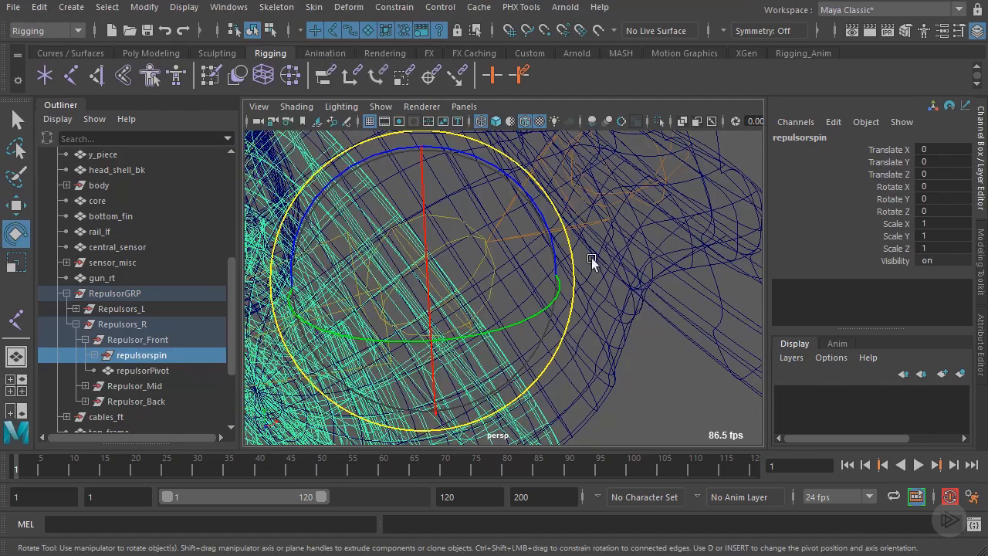
{"action": "left_click_drag", "start_coordinate": [591, 258], "coordinate": [603, 240], "text": "alt"}
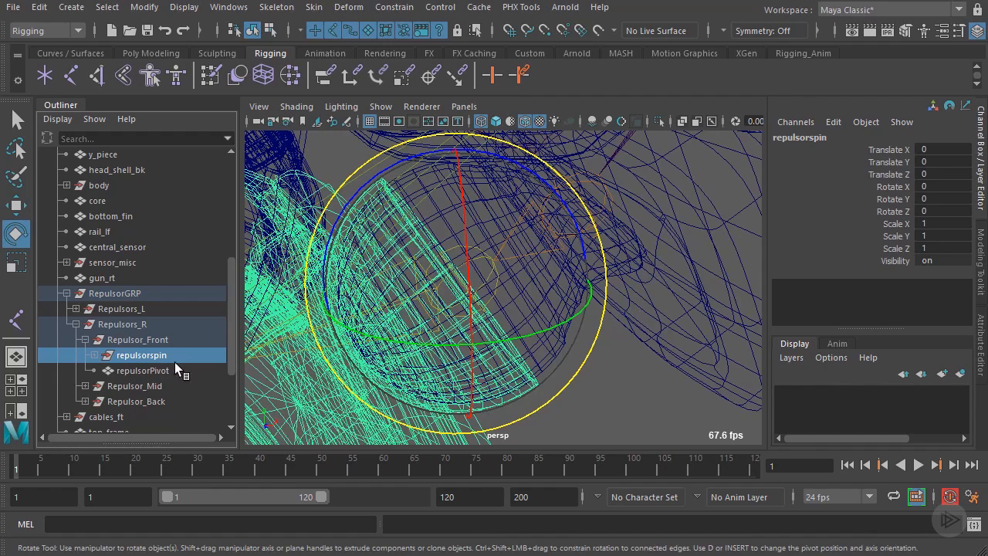
{"action": "key", "text": "q"}
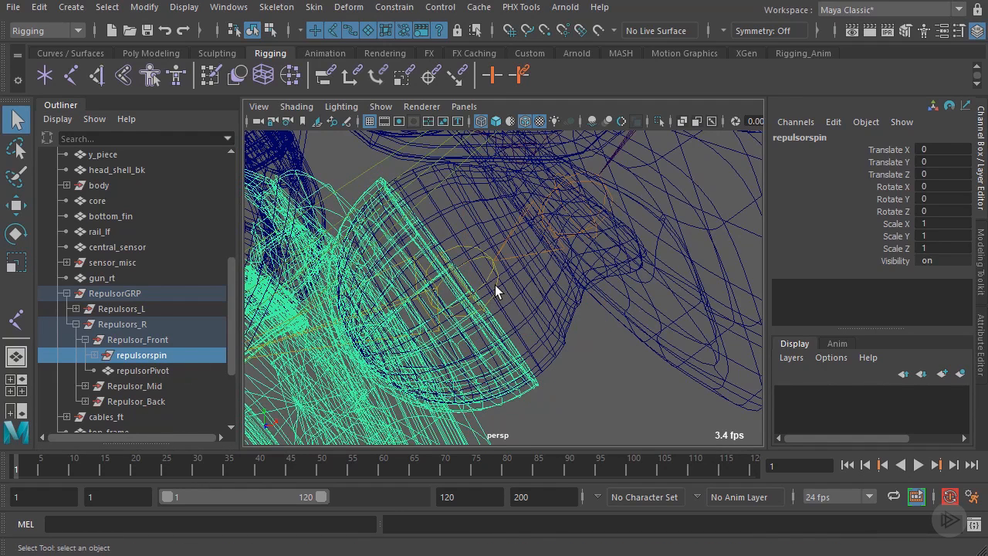
{"action": "left_click", "coordinate": [495, 286]}
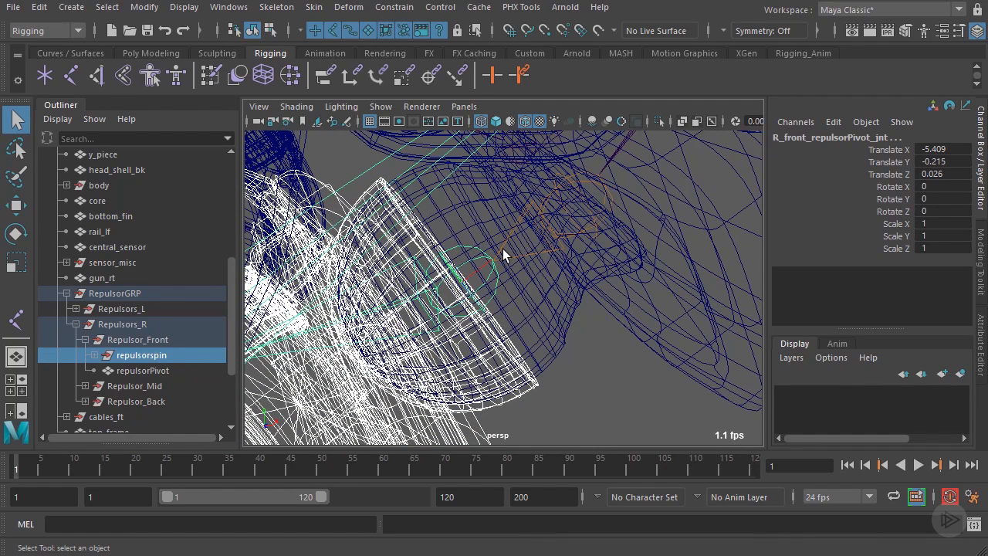
{"action": "left_click", "coordinate": [314, 10]}
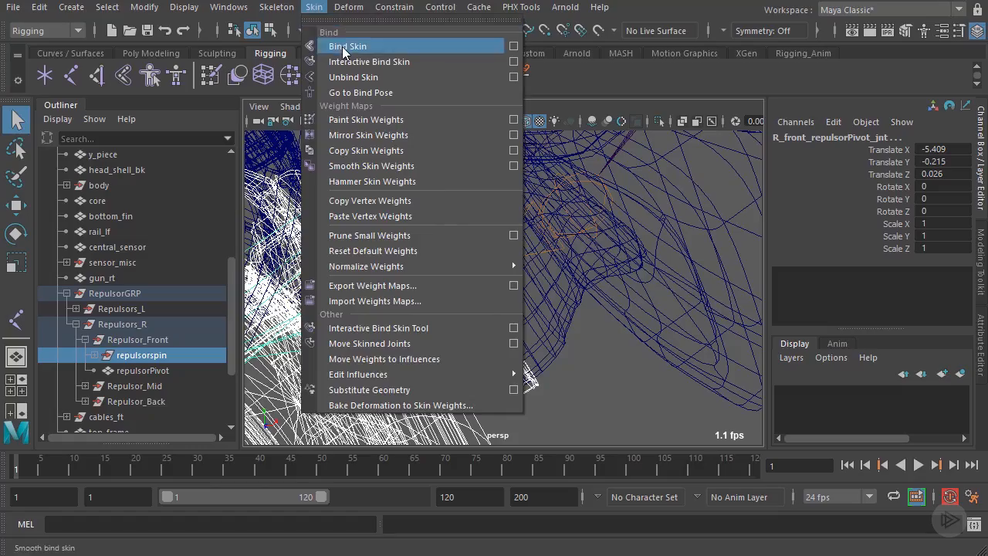
{"action": "left_click", "coordinate": [339, 44]}
Step: Test the repulsorspin binding by freely rotating R_front_repulsorPivot_jnt, and undo the rotation
{"action": "key", "text": "f"}
{"action": "key", "text": "e"}
{"action": "left_click_drag", "start_coordinate": [461, 311], "coordinate": [419, 290]}
{"action": "key", "text": "ctrl+z"}
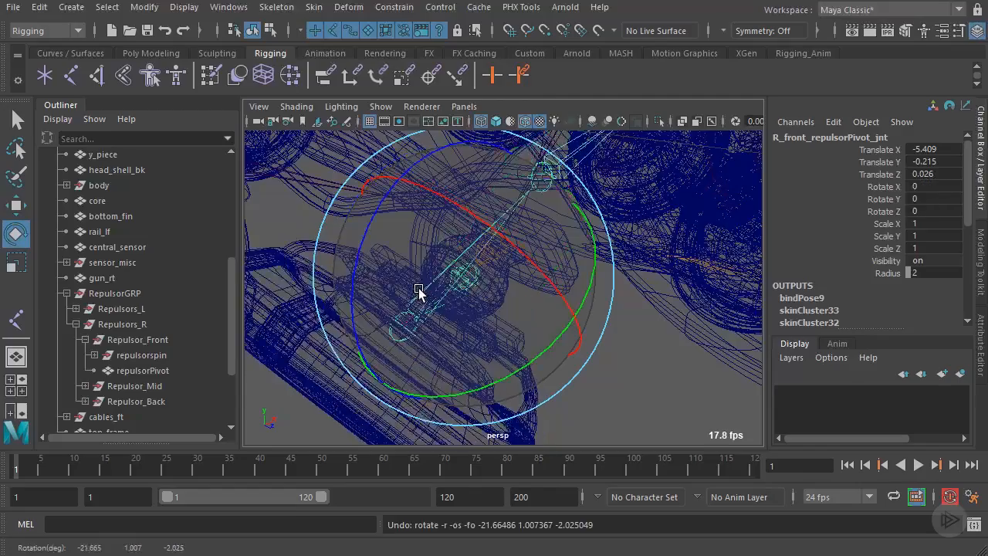
Step: Identify the cable beside the right front repulsor and select its extrudedSurface1 mesh
{"action": "left_click_drag", "start_coordinate": [468, 246], "coordinate": [426, 261], "text": "alt"}
{"action": "right_click_drag", "start_coordinate": [426, 261], "coordinate": [467, 269], "text": "alt"}
{"action": "key", "text": "w"}
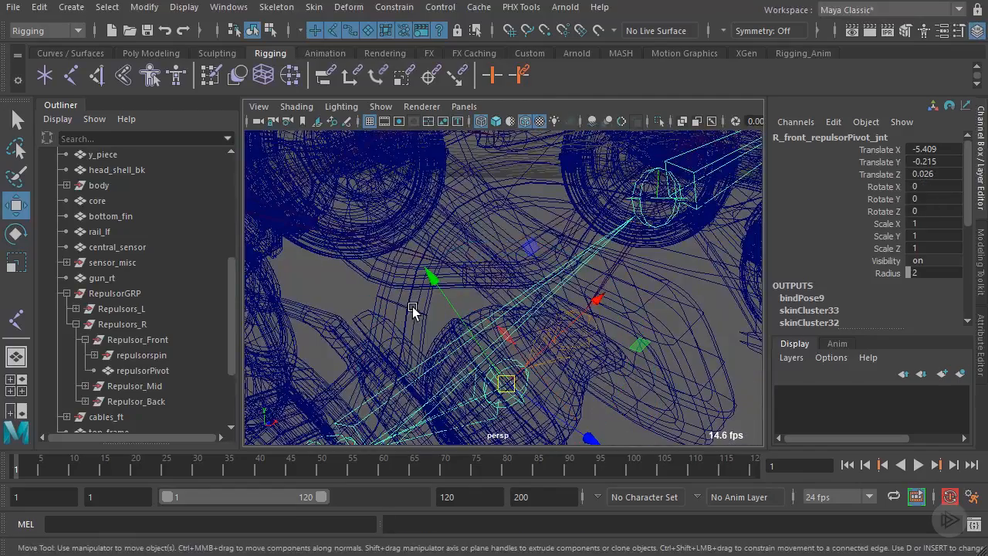
{"action": "left_click", "coordinate": [409, 309]}
{"action": "left_click_drag", "start_coordinate": [411, 313], "coordinate": [408, 293], "text": "alt"}
{"action": "middle_click_drag", "start_coordinate": [495, 310], "coordinate": [497, 264], "text": "alt"}
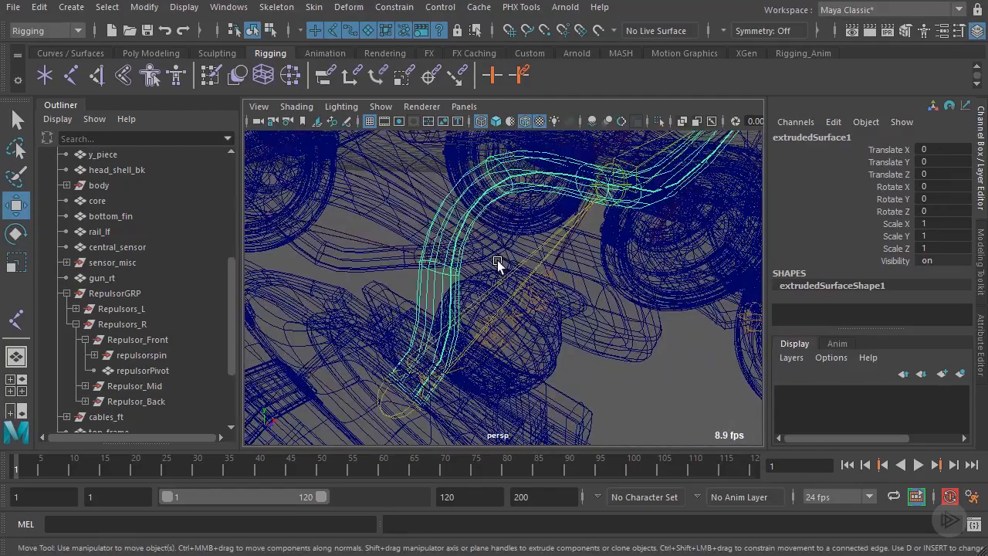
{"action": "left_click", "coordinate": [523, 268]}
{"action": "left_click_drag", "start_coordinate": [548, 266], "coordinate": [408, 265], "text": "alt"}
{"action": "left_click", "coordinate": [438, 247]}
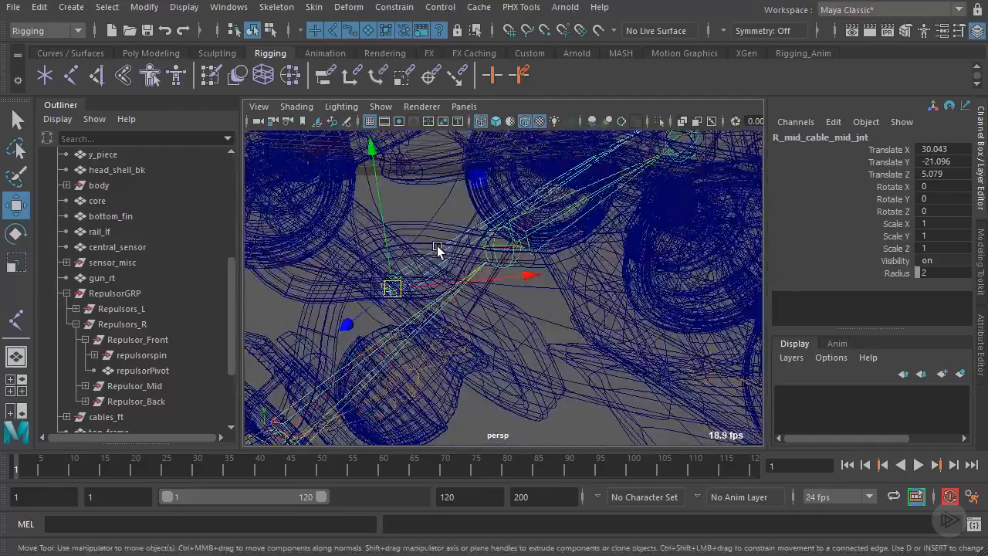
{"action": "middle_click_drag", "start_coordinate": [438, 249], "coordinate": [443, 220], "text": "alt"}
{"action": "left_click", "coordinate": [381, 225]}
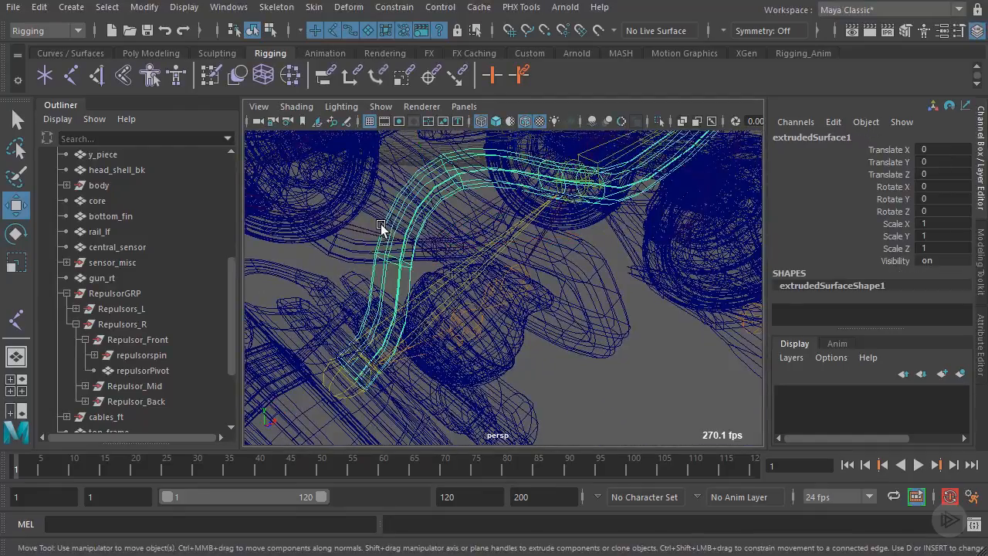
Step: Add R_front_cable_base_jnt, R_front_cable_mid_jnt and R_front_cable_end_jnt to the cable selection and apply Bind Skin
{"action": "left_click", "coordinate": [414, 335], "text": "shift"}
{"action": "middle_click_drag", "start_coordinate": [566, 229], "coordinate": [490, 270], "text": "alt"}
{"action": "scroll", "coordinate": [487, 254], "scroll_direction": "up", "scroll_amount": 4}
{"action": "scroll", "coordinate": [487, 254], "scroll_direction": "down", "scroll_amount": 4}
{"action": "middle_click_drag", "start_coordinate": [432, 282], "coordinate": [497, 252], "text": "alt"}
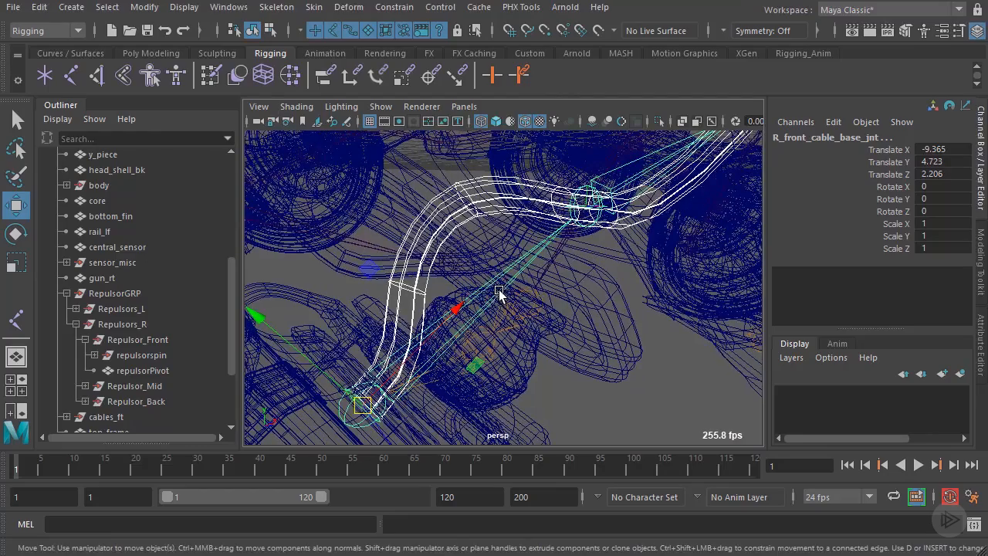
{"action": "middle_click_drag", "start_coordinate": [563, 243], "coordinate": [462, 331], "text": "alt"}
{"action": "scroll", "coordinate": [498, 272], "scroll_direction": "up", "scroll_amount": 3}
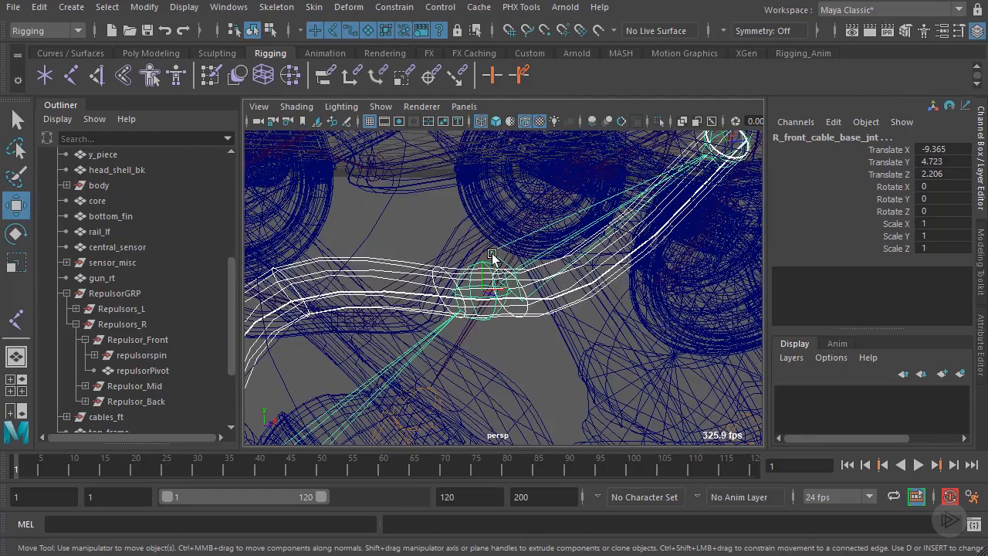
{"action": "middle_click_drag", "start_coordinate": [559, 222], "coordinate": [466, 310], "text": "alt"}
{"action": "scroll", "coordinate": [624, 296], "scroll_direction": "up", "scroll_amount": 3}
{"action": "middle_click_drag", "start_coordinate": [683, 227], "coordinate": [549, 247], "text": "alt"}
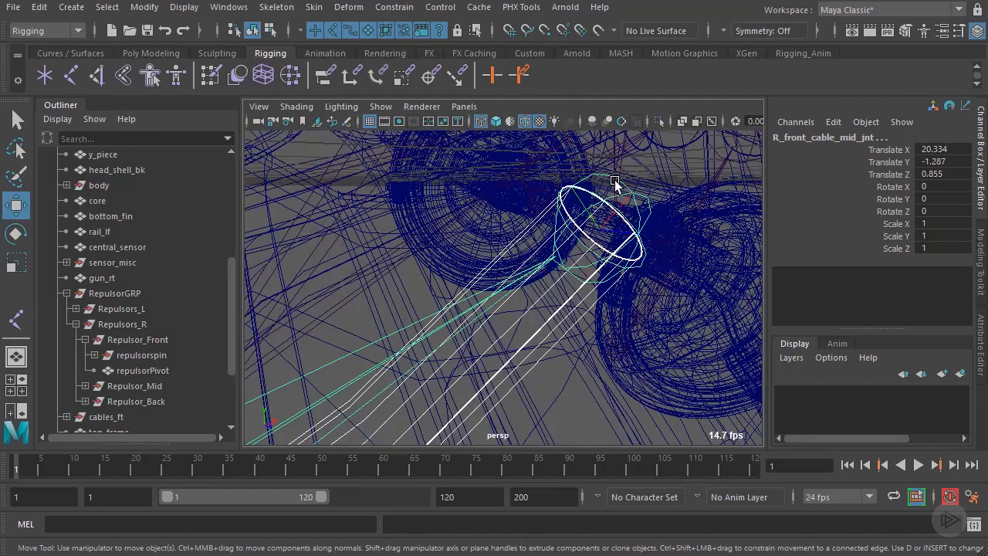
{"action": "left_click", "coordinate": [314, 6]}
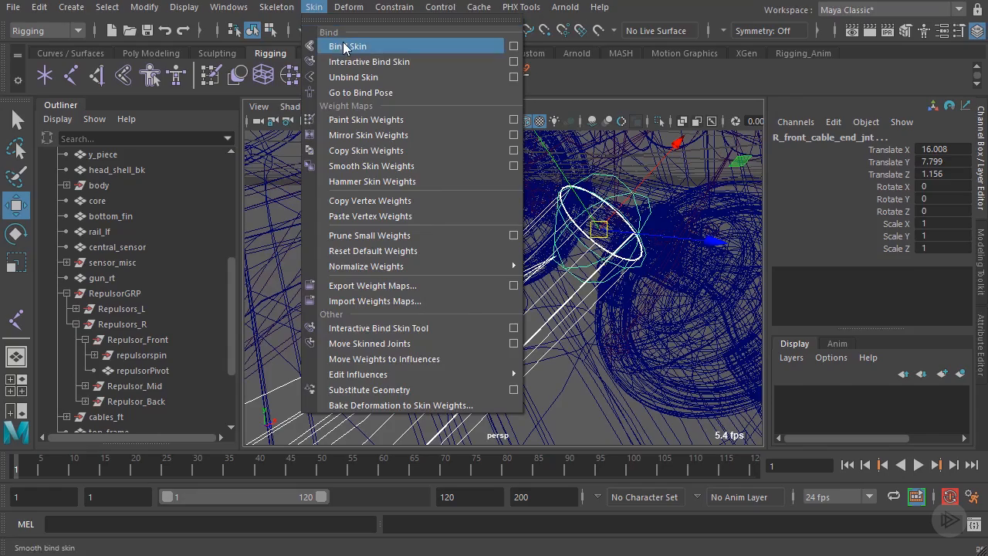
{"action": "left_click", "coordinate": [345, 46]}
Step: Test the front cable's binding by freely rotating R_front_cable_mid_jnt back and forth, and undo the rotation
{"action": "scroll", "coordinate": [456, 306], "scroll_direction": "down", "scroll_amount": 5}
{"action": "middle_click_drag", "start_coordinate": [456, 306], "coordinate": [568, 202], "text": "alt"}
{"action": "left_click", "coordinate": [510, 248]}
{"action": "key", "text": "e"}
{"action": "left_click_drag", "start_coordinate": [476, 226], "coordinate": [483, 231], "text": "alt"}
{"action": "left_click_drag", "start_coordinate": [398, 211], "coordinate": [480, 264]}
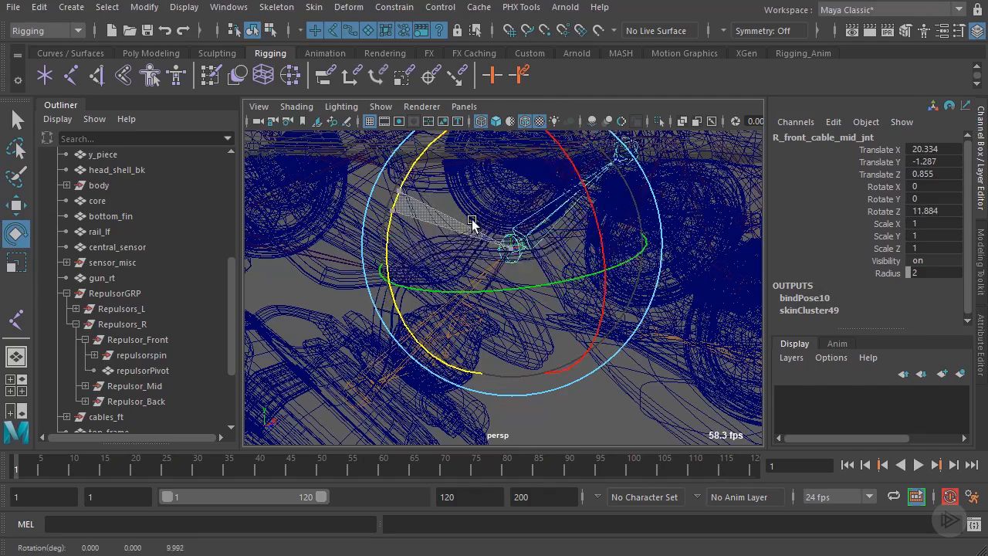
{"action": "left_click_drag", "start_coordinate": [472, 222], "coordinate": [493, 160]}
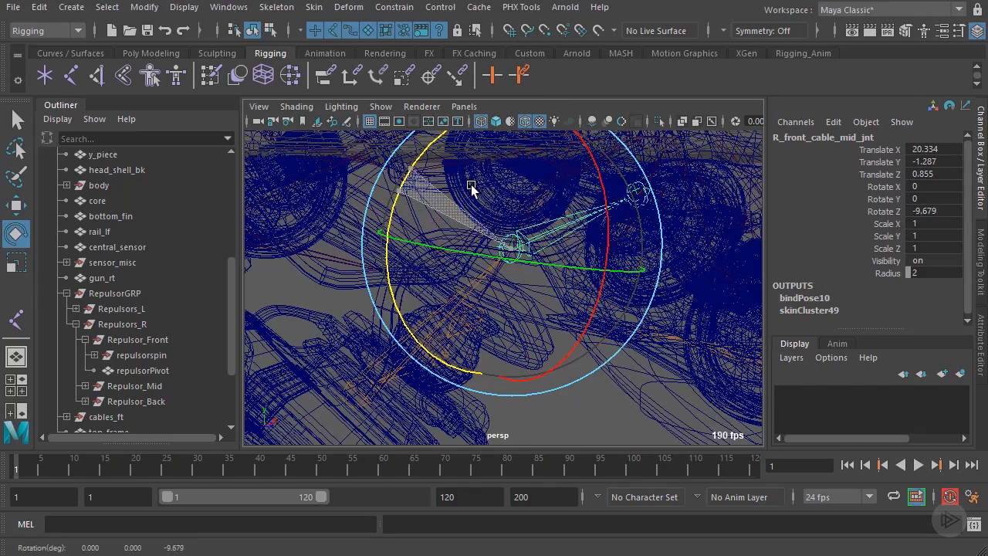
{"action": "left_click_drag", "start_coordinate": [462, 194], "coordinate": [444, 225]}
{"action": "key", "text": "ctrl+z"}
Step: Test the front cable's base by freely rotating R_front_cable_base_jnt, and undo the rotation
{"action": "key", "text": "q"}
{"action": "left_click", "coordinate": [403, 361]}
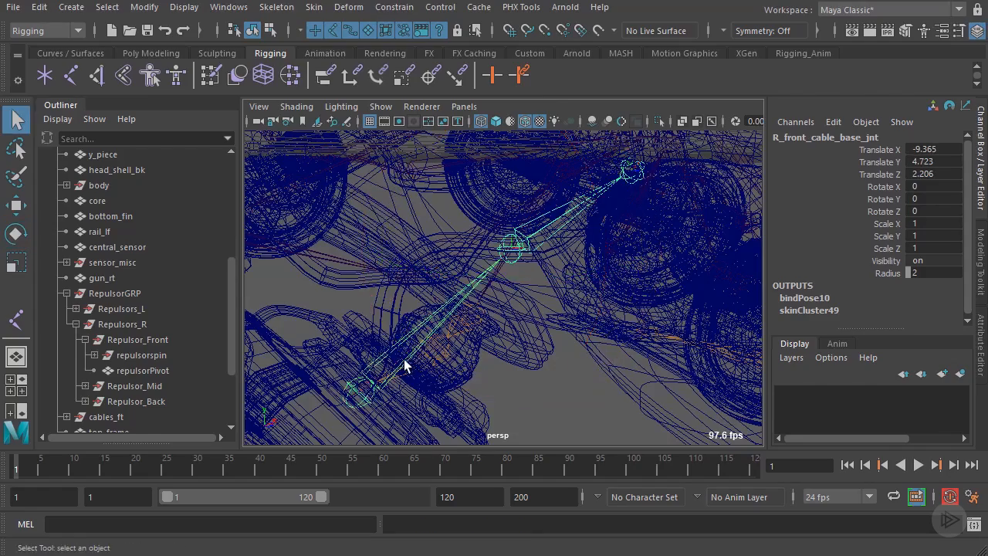
{"action": "key", "text": "e"}
{"action": "scroll", "coordinate": [402, 361], "scroll_direction": "down", "scroll_amount": 3}
{"action": "left_click_drag", "start_coordinate": [330, 260], "coordinate": [376, 337]}
{"action": "left_click_drag", "start_coordinate": [337, 256], "coordinate": [399, 281]}
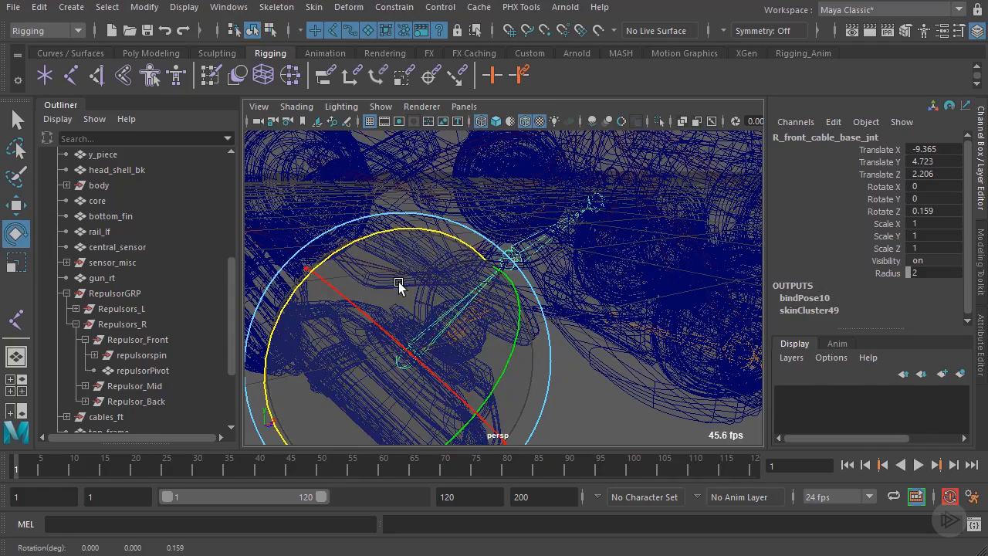
{"action": "key", "text": "ctrl+z"}
Step: Freely rotate R_front_repulsorPivot_jnt to test how the front repulsor and its cable deform together
{"action": "left_click_drag", "start_coordinate": [542, 288], "coordinate": [517, 403], "text": "alt"}
{"action": "key", "text": "q"}
{"action": "left_click", "coordinate": [486, 296]}
{"action": "key", "text": "w"}
{"action": "scroll", "coordinate": [489, 287], "scroll_direction": "down", "scroll_amount": 3}
{"action": "key", "text": "e"}
{"action": "scroll", "coordinate": [498, 333], "scroll_direction": "up", "scroll_amount": 2}
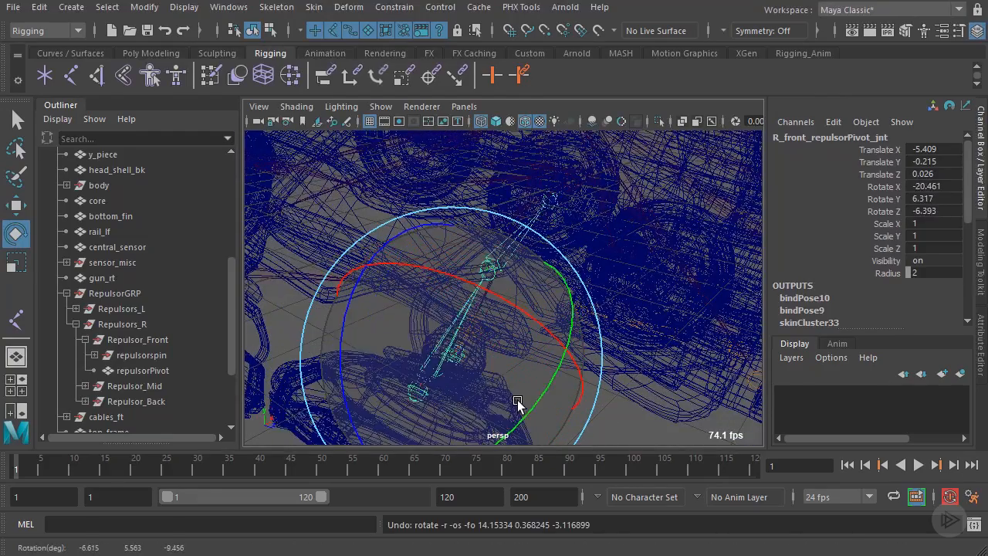
{"action": "left_click_drag", "start_coordinate": [468, 321], "coordinate": [487, 302], "text": "alt"}
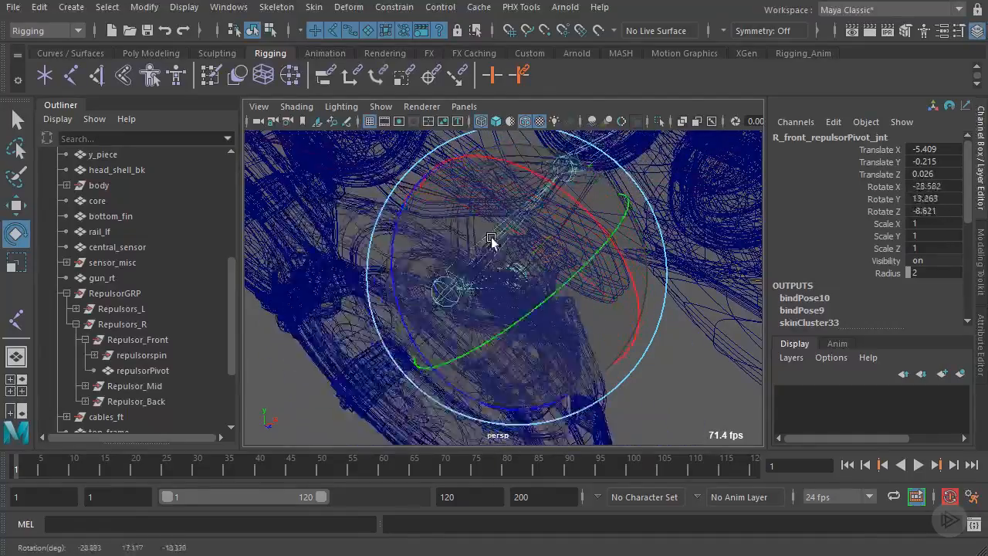
{"action": "left_click_drag", "start_coordinate": [510, 301], "coordinate": [515, 276]}
{"action": "mouse_move", "coordinate": [516, 276]}
{"action": "left_mouse_down", "text": "alt"}
{"action": "mouse_move", "coordinate": [470, 267]}
{"action": "mouse_move", "coordinate": [571, 254]}
{"action": "mouse_move", "coordinate": [549, 287]}
{"action": "mouse_move", "coordinate": [513, 297]}
{"action": "mouse_move", "coordinate": [604, 331]}
{"action": "left_mouse_up", "text": "alt"}
Step: Show the model shaded with textures to check the front repulsor, and undo the test rotations of R_front_repulsorPivot_jnt
{"action": "key", "text": "w"}
{"action": "key", "text": "6"}
{"action": "key", "text": "e"}
{"action": "key", "text": "ctrl+z"}
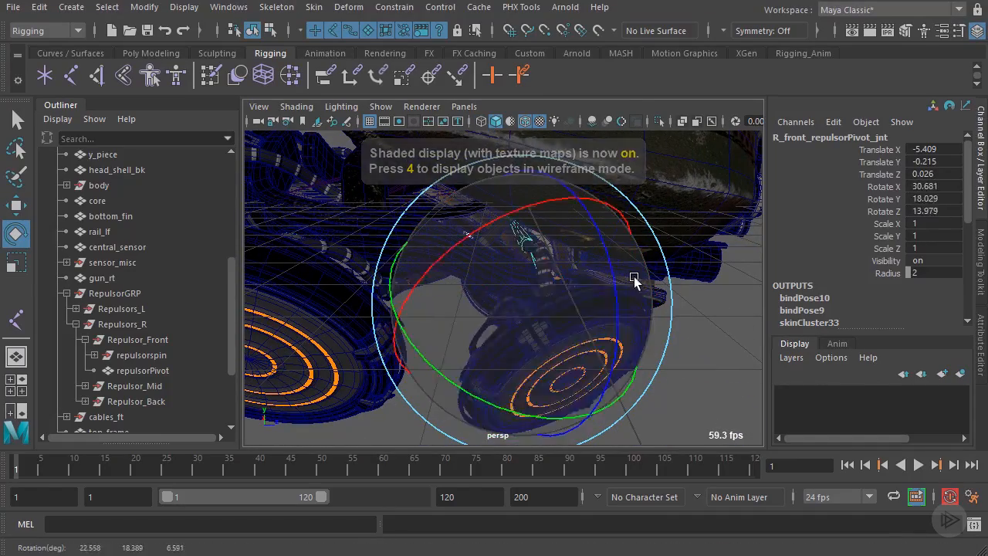
{"action": "key", "text": "ctrl+z"}
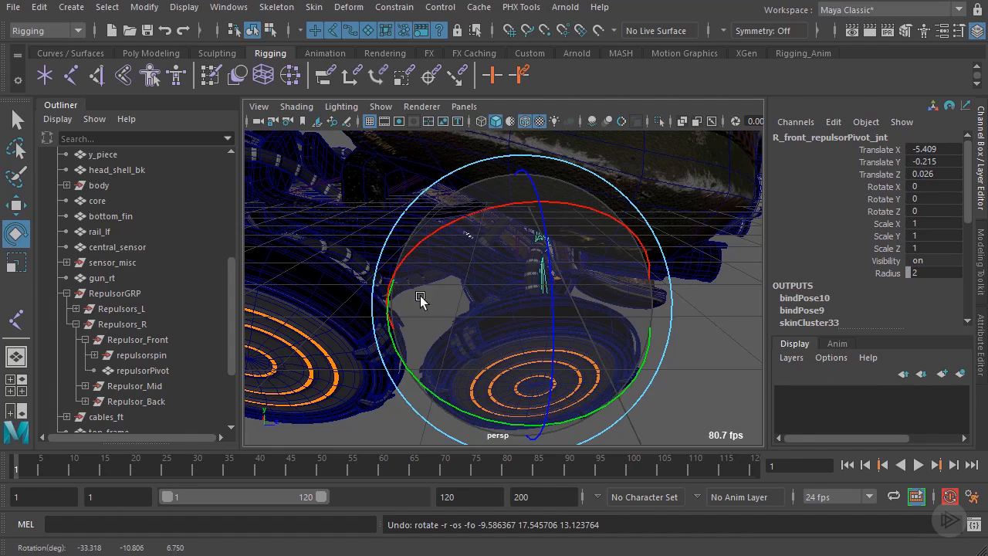
{"action": "key", "text": "ctrl+z"}
Step: Inspect the textured cables and repulsors on the drone's right side, and return to wireframe display near the middle repulsor
{"action": "left_click_drag", "start_coordinate": [584, 301], "coordinate": [530, 321], "text": "alt"}
{"action": "key", "text": "w"}
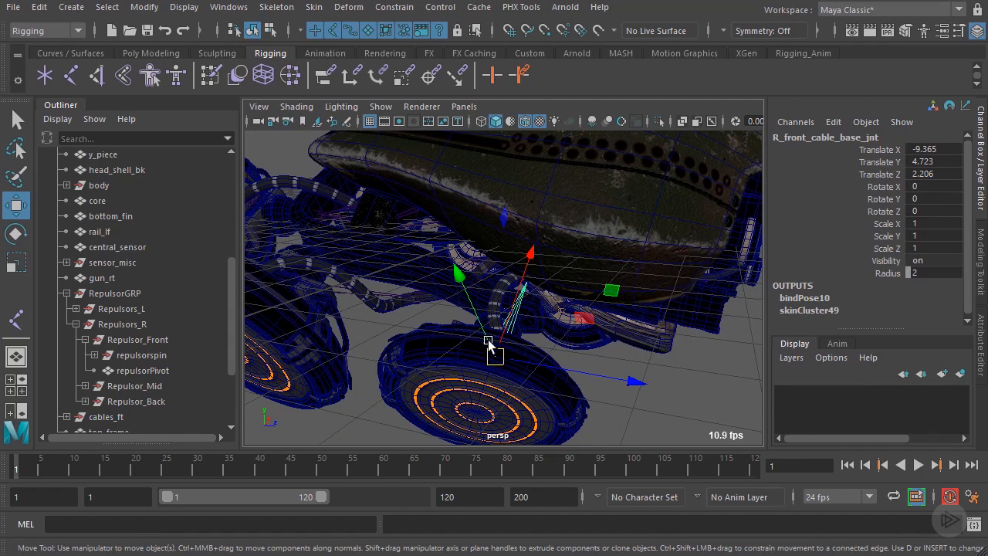
{"action": "left_click_drag", "start_coordinate": [417, 315], "coordinate": [552, 301], "text": "alt"}
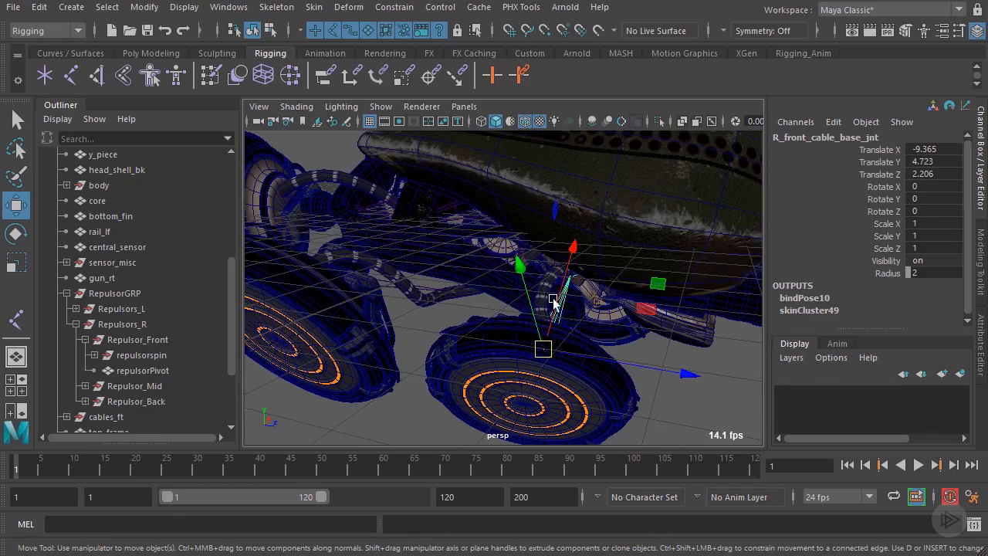
{"action": "left_click_drag", "start_coordinate": [477, 287], "coordinate": [510, 303], "text": "alt"}
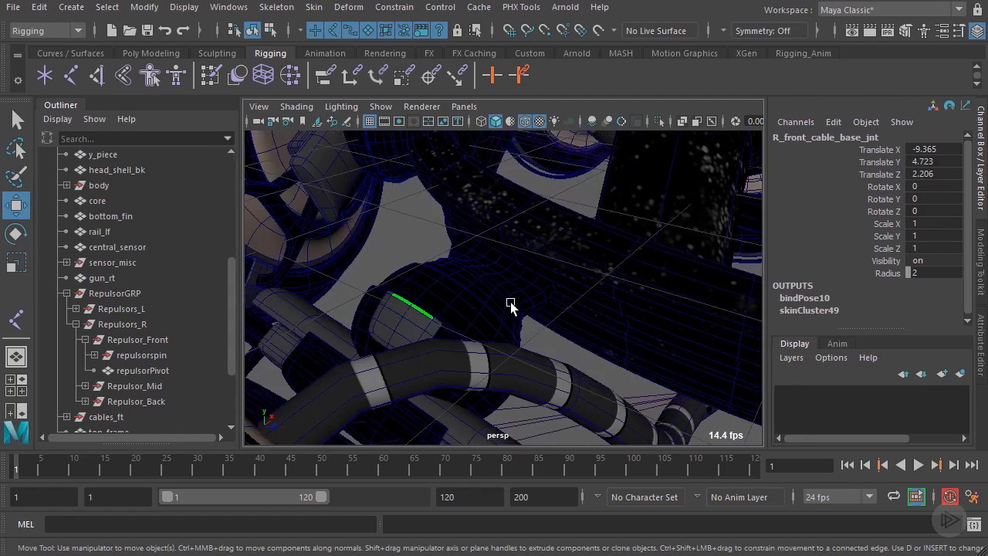
{"action": "key", "text": "4"}
{"action": "key", "text": "f"}
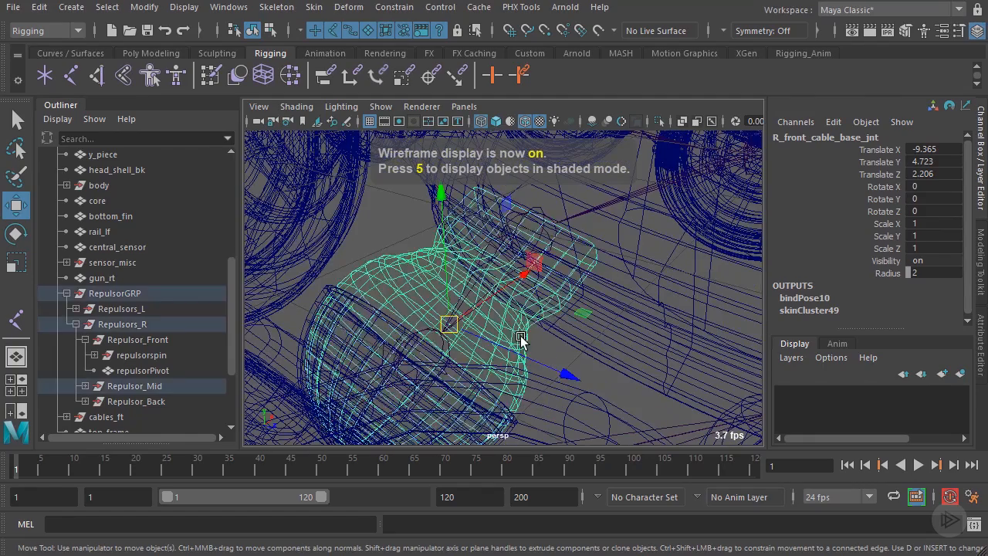
Step: Bind the repulsorPivot mesh of the right Repulsor_Mid group to R_mid_repulsorBase_jnt with Bind Skin
{"action": "left_click", "coordinate": [520, 337]}
{"action": "left_click_drag", "start_coordinate": [520, 338], "coordinate": [489, 354], "text": "alt"}
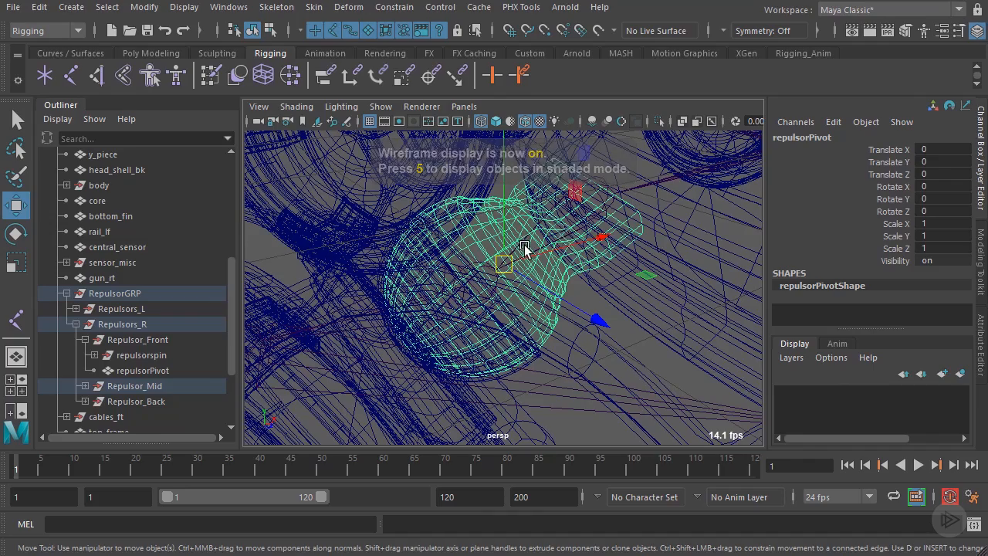
{"action": "left_click_drag", "start_coordinate": [540, 247], "coordinate": [544, 308], "text": "alt"}
{"action": "right_click_drag", "start_coordinate": [545, 309], "coordinate": [601, 260], "text": "alt"}
{"action": "middle_click_drag", "start_coordinate": [602, 260], "coordinate": [594, 289], "text": "alt"}
{"action": "left_click", "coordinate": [616, 198], "text": "shift"}
{"action": "right_click_drag", "start_coordinate": [615, 198], "coordinate": [563, 242], "text": "alt"}
{"action": "left_click", "coordinate": [317, 9]}
{"action": "left_click", "coordinate": [347, 46]}
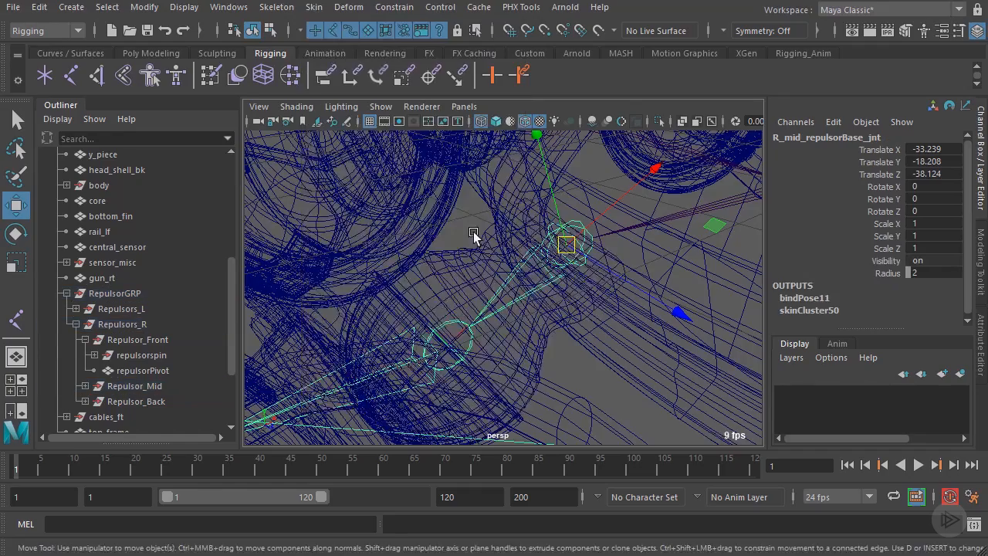
Step: Bind the repulsorspin group inside the right Repulsor_Mid group to R_mid_repulsorPivot_jnt with Bind Skin
{"action": "left_click_drag", "start_coordinate": [474, 236], "coordinate": [501, 275], "text": "alt"}
{"action": "left_click", "coordinate": [502, 280]}
{"action": "scroll", "coordinate": [502, 279], "scroll_direction": "up", "scroll_amount": 5}
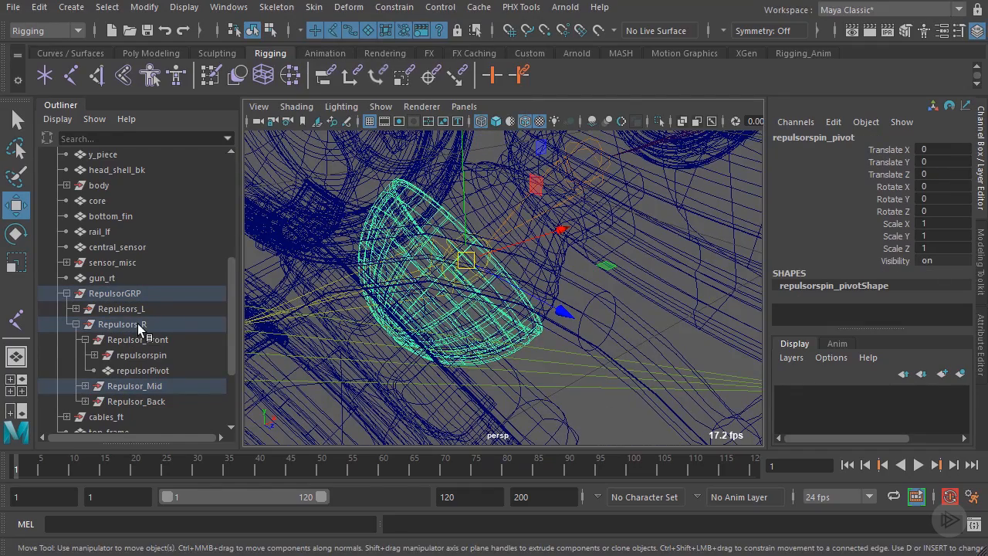
{"action": "left_click", "coordinate": [122, 390]}
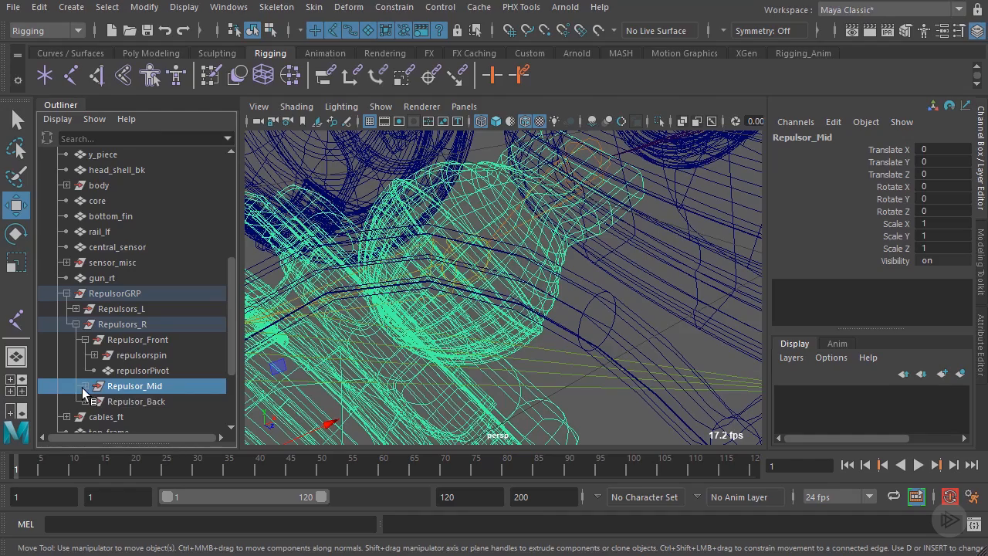
{"action": "scroll", "coordinate": [160, 395], "scroll_direction": "down", "scroll_amount": 3}
{"action": "left_click", "coordinate": [139, 278]}
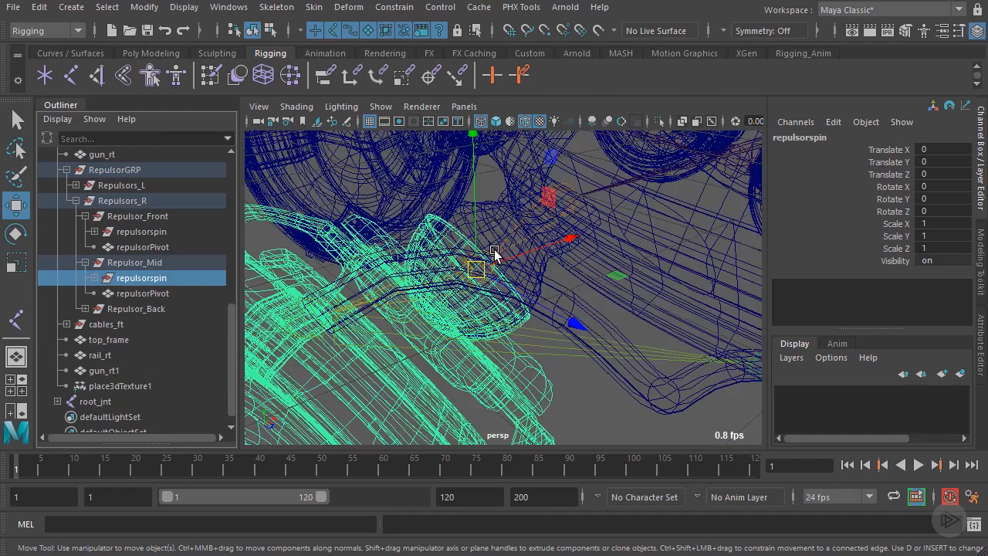
{"action": "scroll", "coordinate": [481, 291], "scroll_direction": "up", "scroll_amount": 3}
{"action": "left_click", "coordinate": [483, 249], "text": "shift"}
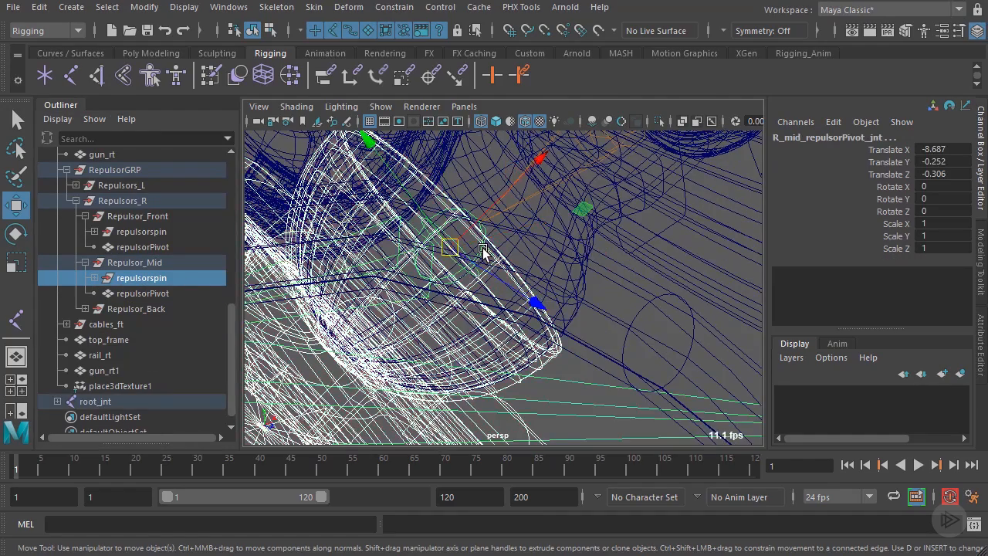
{"action": "scroll", "coordinate": [486, 253], "scroll_direction": "down", "scroll_amount": 5}
{"action": "middle_click_drag", "start_coordinate": [527, 247], "coordinate": [579, 258], "text": "alt"}
{"action": "left_click", "coordinate": [314, 7]}
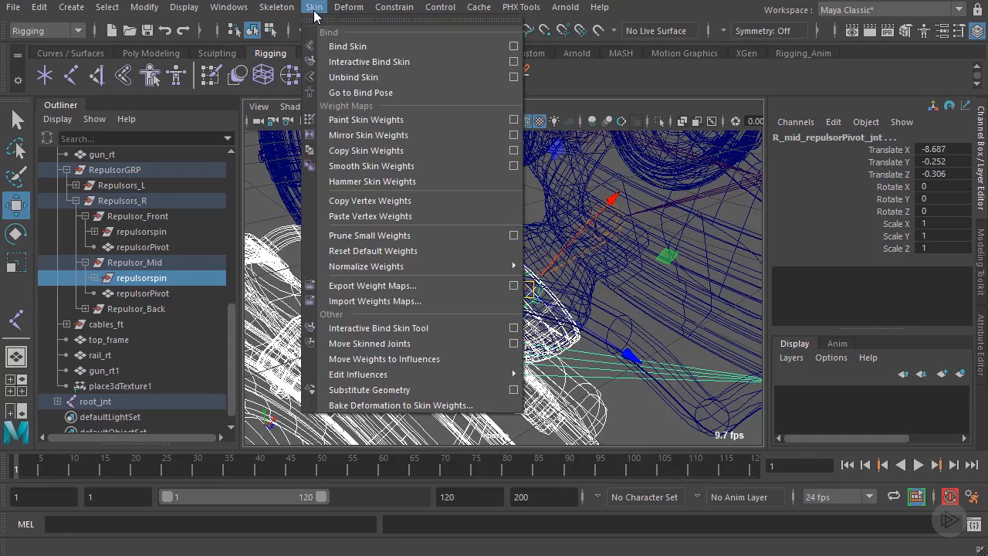
{"action": "left_click", "coordinate": [348, 47]}
Step: Select the middle repulsor's cable mesh extrudedSurface2 and add R_mid_cable_base_jnt to the selection
{"action": "left_click_drag", "start_coordinate": [519, 276], "coordinate": [569, 275], "text": "alt"}
{"action": "left_click", "coordinate": [575, 300]}
{"action": "middle_click_drag", "start_coordinate": [575, 301], "coordinate": [487, 235], "text": "alt"}
{"action": "scroll", "coordinate": [487, 236], "scroll_direction": "up", "scroll_amount": 4}
{"action": "scroll", "coordinate": [487, 236], "scroll_direction": "up", "scroll_amount": 3}
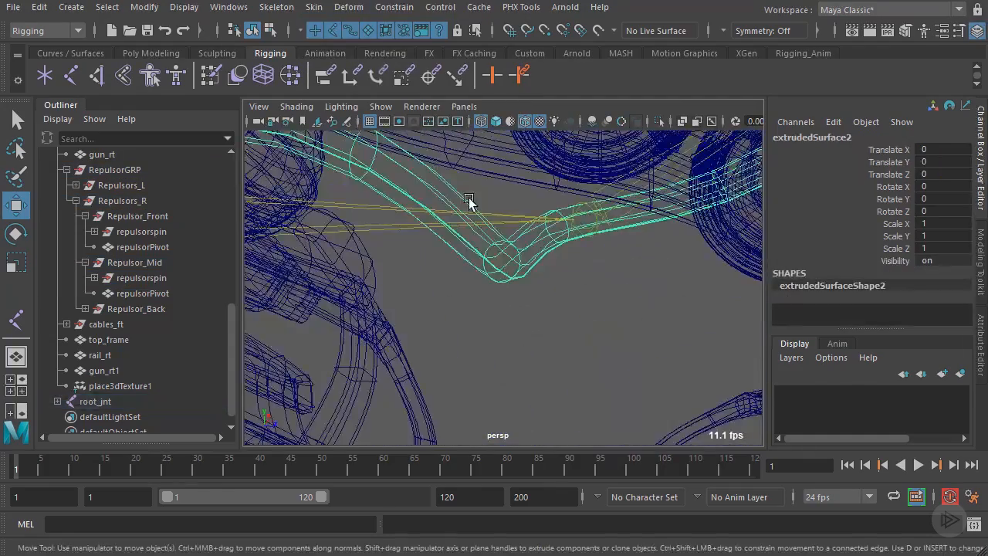
{"action": "left_click_drag", "start_coordinate": [469, 203], "coordinate": [563, 260], "text": "alt"}
{"action": "left_click", "coordinate": [429, 263], "text": "shift"}
{"action": "right_click_drag", "start_coordinate": [518, 275], "coordinate": [666, 258], "text": "alt"}
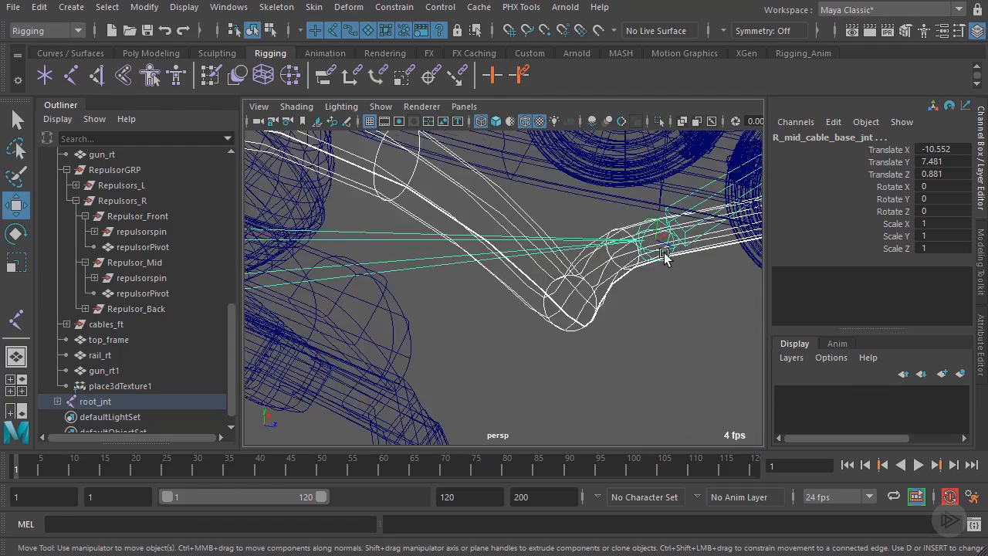
Step: Add R_mid_cable_mid_jnt and R_mid_cable_end_jnt to the cable selection and apply Bind Skin
{"action": "left_click_drag", "start_coordinate": [666, 258], "coordinate": [567, 278], "text": "alt"}
{"action": "left_click", "coordinate": [569, 264], "text": "shift"}
{"action": "scroll", "coordinate": [570, 264], "scroll_direction": "down", "scroll_amount": 5}
{"action": "scroll", "coordinate": [553, 254], "scroll_direction": "up", "scroll_amount": 4}
{"action": "middle_click_drag", "start_coordinate": [682, 216], "coordinate": [484, 324], "text": "alt"}
{"action": "scroll", "coordinate": [570, 197], "scroll_direction": "up", "scroll_amount": 3}
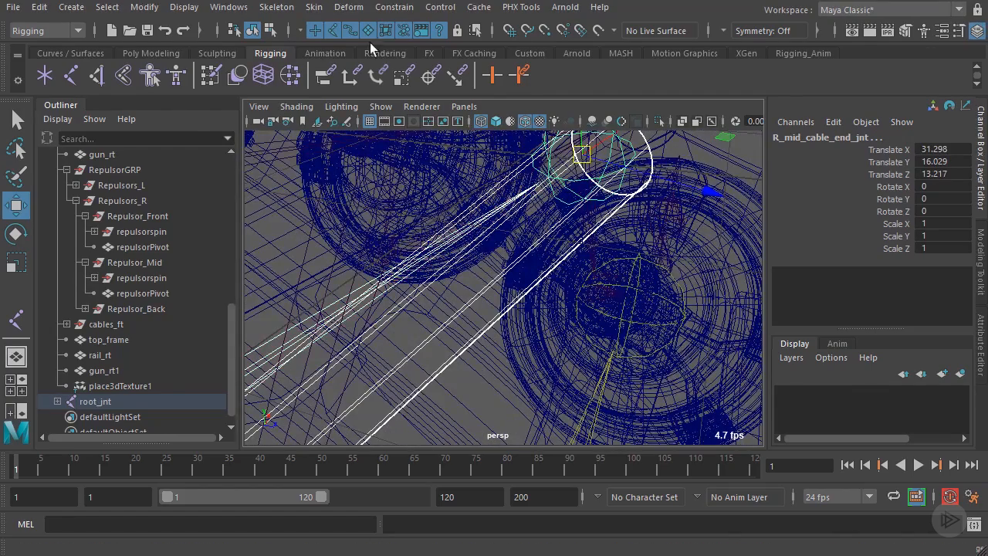
{"action": "left_click", "coordinate": [314, 7]}
{"action": "left_click", "coordinate": [355, 45]}
Step: Test the middle cable's binding by freely rotating R_mid_cable_mid_jnt, and undo the rotation
{"action": "scroll", "coordinate": [405, 245], "scroll_direction": "down", "scroll_amount": 5}
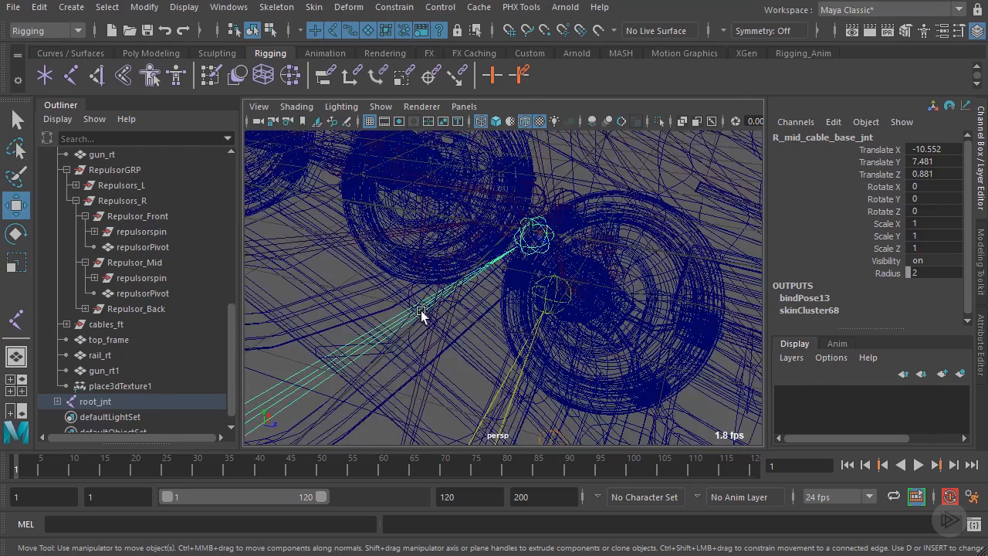
{"action": "left_click", "coordinate": [376, 352]}
{"action": "scroll", "coordinate": [376, 352], "scroll_direction": "down", "scroll_amount": 4}
{"action": "middle_click_drag", "start_coordinate": [375, 352], "coordinate": [494, 280], "text": "alt"}
{"action": "scroll", "coordinate": [494, 280], "scroll_direction": "up", "scroll_amount": 8}
{"action": "key", "text": "e"}
{"action": "left_click_drag", "start_coordinate": [494, 280], "coordinate": [497, 212]}
{"action": "key", "text": "ctrl+z"}
{"action": "scroll", "coordinate": [425, 257], "scroll_direction": "down", "scroll_amount": 5}
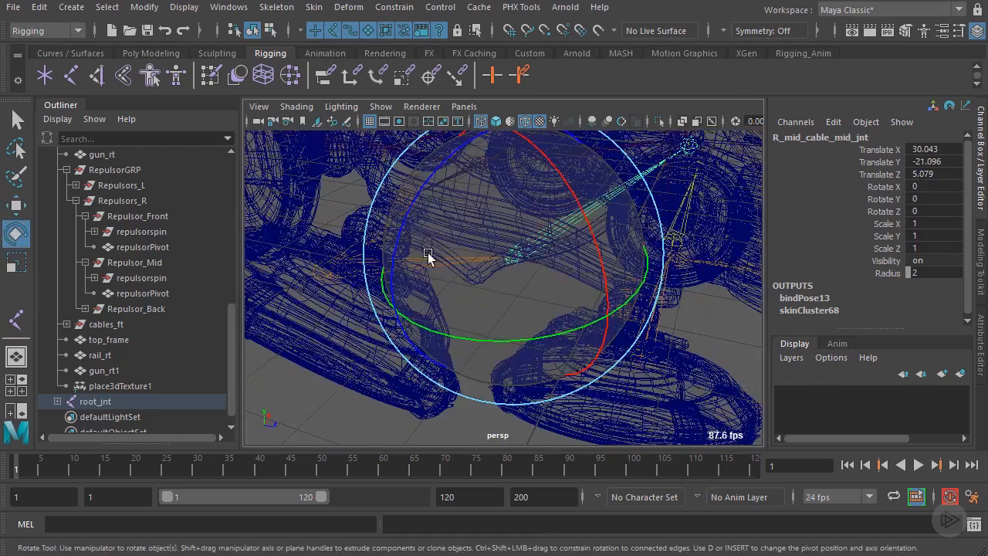
Step: Test other joints of the middle right repulsor and cable by rotating them freely, and undo each rotation
{"action": "left_click", "coordinate": [329, 267]}
{"action": "left_click_drag", "start_coordinate": [328, 267], "coordinate": [347, 203]}
{"action": "key", "text": "ctrl+z"}
{"action": "key", "text": "q"}
{"action": "left_click", "coordinate": [346, 203]}
{"action": "left_click", "coordinate": [322, 217]}
{"action": "key", "text": "e"}
{"action": "middle_click_drag", "start_coordinate": [322, 217], "coordinate": [425, 270], "text": "alt"}
{"action": "left_click_drag", "start_coordinate": [425, 270], "coordinate": [470, 303]}
{"action": "key", "text": "ctrl+z"}
{"action": "key", "text": "q"}
Step: Test the middle repulsor's binding by freely rotating R_mid_repulsorBase_jnt, and undo the rotation
{"action": "left_click", "coordinate": [459, 212]}
{"action": "key", "text": "w"}
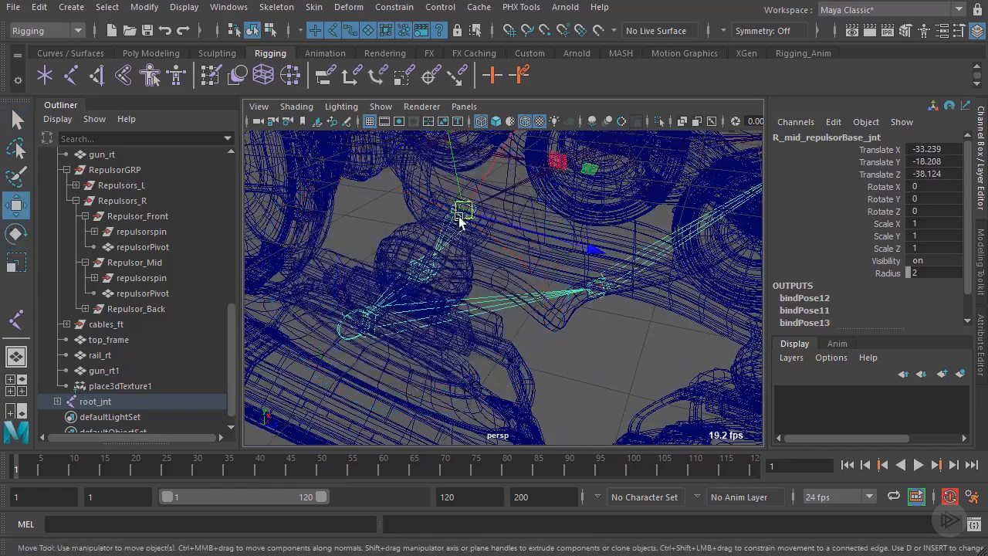
{"action": "scroll", "coordinate": [460, 216], "scroll_direction": "down", "scroll_amount": 4}
{"action": "middle_click_drag", "start_coordinate": [460, 216], "coordinate": [493, 286], "text": "alt"}
{"action": "key", "text": "e"}
{"action": "left_click_drag", "start_coordinate": [494, 286], "coordinate": [494, 340]}
{"action": "key", "text": "ctrl+z"}
{"action": "key", "text": "w"}
Step: Bind the repulsorPivot mesh of the right Repulsor_Back group to R_back_repulsorBase_jnt with Bind Skin
{"action": "left_click", "coordinate": [448, 313]}
{"action": "left_click", "coordinate": [494, 342]}
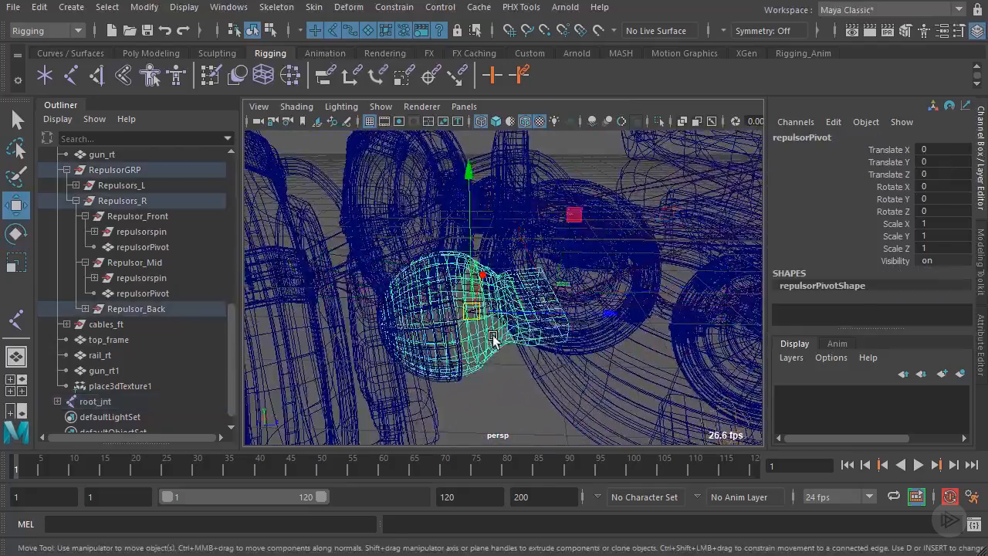
{"action": "right_click_drag", "start_coordinate": [493, 342], "coordinate": [532, 272], "text": "alt"}
{"action": "mouse_move", "coordinate": [533, 271]}
{"action": "left_mouse_down", "text": "alt"}
{"action": "mouse_move", "coordinate": [514, 296]}
{"action": "mouse_move", "coordinate": [545, 276]}
{"action": "left_mouse_up", "text": "alt"}
{"action": "right_click_drag", "start_coordinate": [545, 276], "coordinate": [526, 280], "text": "alt"}
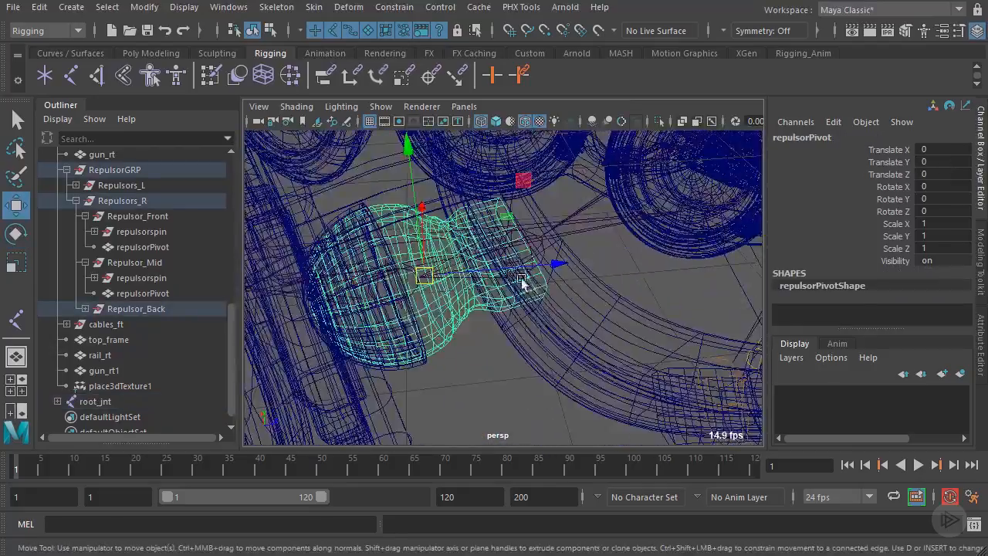
{"action": "left_click_drag", "start_coordinate": [526, 281], "coordinate": [466, 279], "text": "alt"}
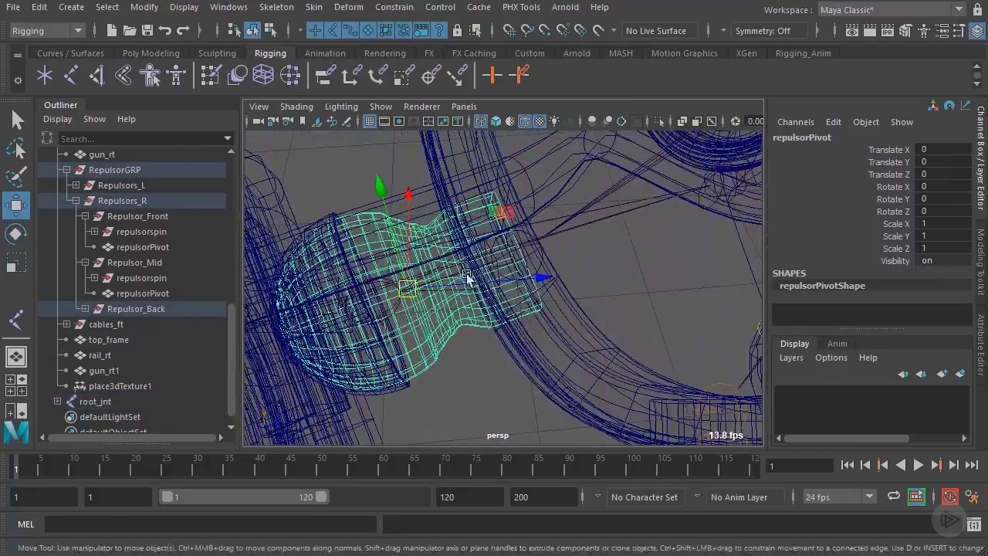
{"action": "left_click", "coordinate": [536, 256], "text": "shift"}
{"action": "key", "text": "ctrl+z"}
{"action": "right_click_drag", "start_coordinate": [535, 260], "coordinate": [545, 261], "text": "alt"}
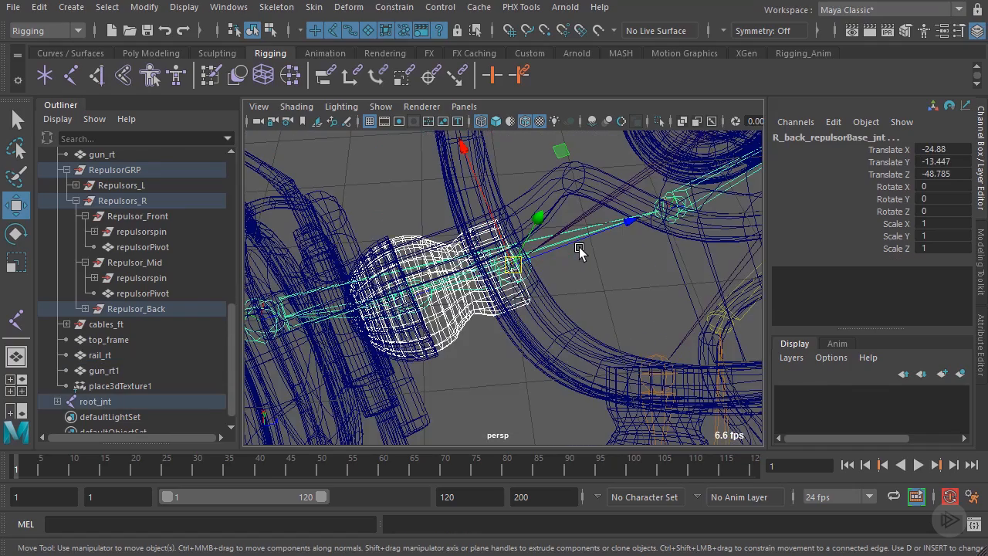
{"action": "left_click", "coordinate": [313, 7]}
{"action": "left_click", "coordinate": [347, 47]}
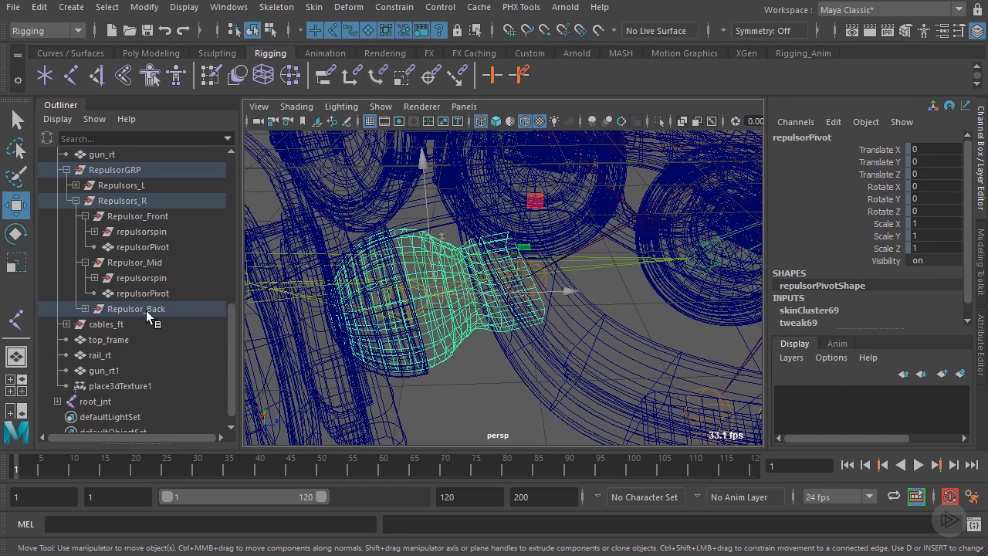
Step: Bind the repulsorspin group inside the right Repulsor_Back group to R_back_repulsorPivot_jnt with Bind Skin
{"action": "left_click", "coordinate": [152, 310]}
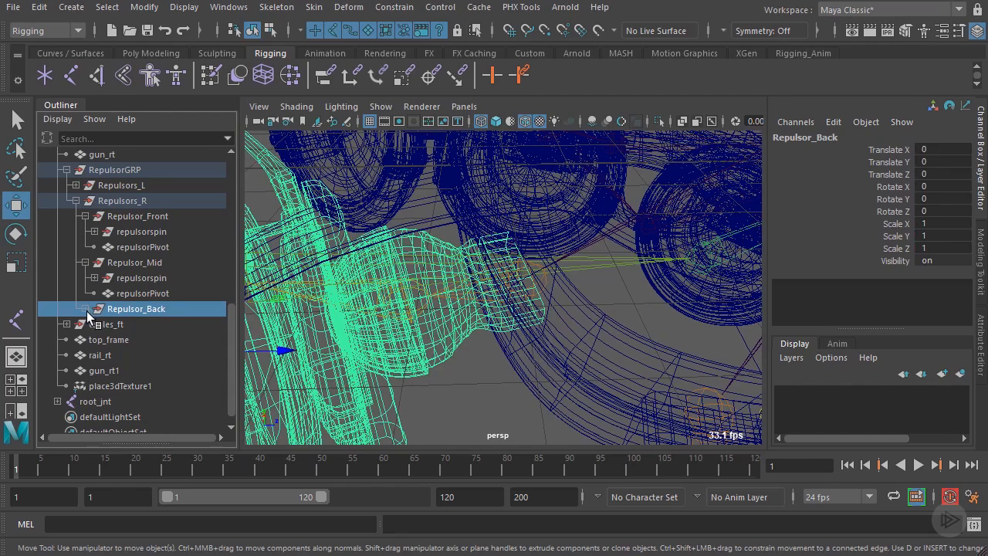
{"action": "left_click", "coordinate": [85, 309]}
{"action": "left_click", "coordinate": [141, 325]}
{"action": "key", "text": "f"}
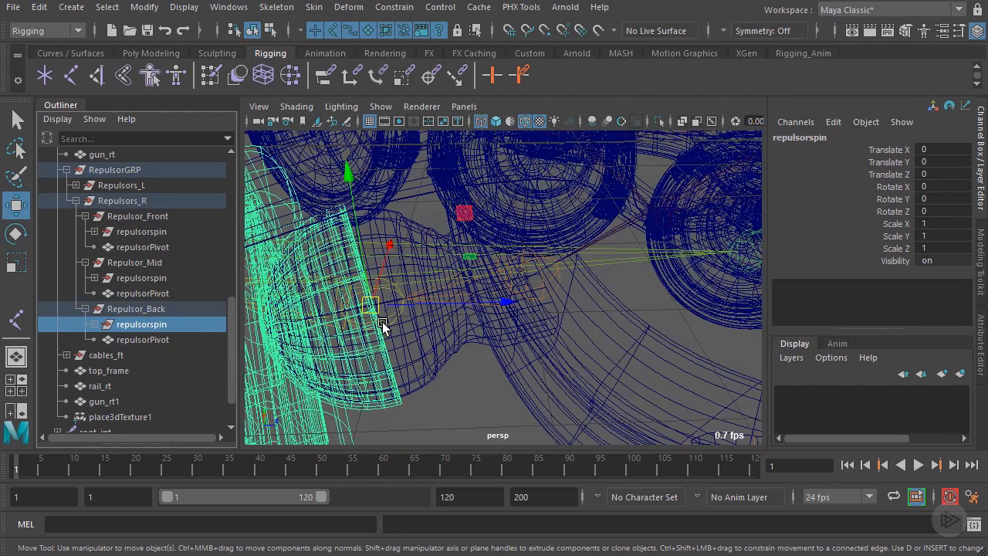
{"action": "left_click", "coordinate": [362, 328], "text": "shift"}
{"action": "left_click_drag", "start_coordinate": [362, 328], "coordinate": [440, 293], "text": "alt"}
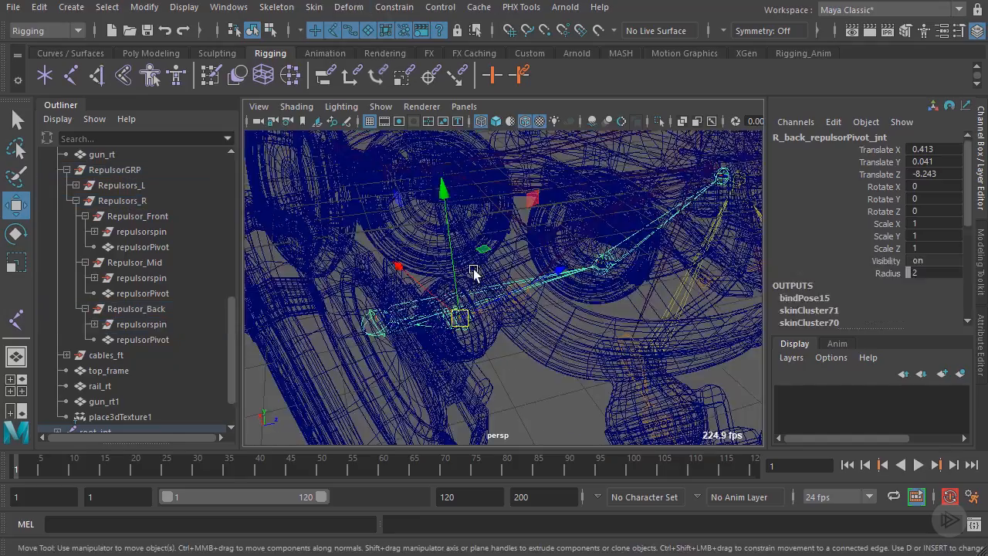
Step: Bind the right back repulsor's cable surface to R_back_cable_base_jnt with Bind Skin
{"action": "left_click", "coordinate": [473, 270]}
{"action": "left_click_drag", "start_coordinate": [473, 270], "coordinate": [357, 299], "text": "alt"}
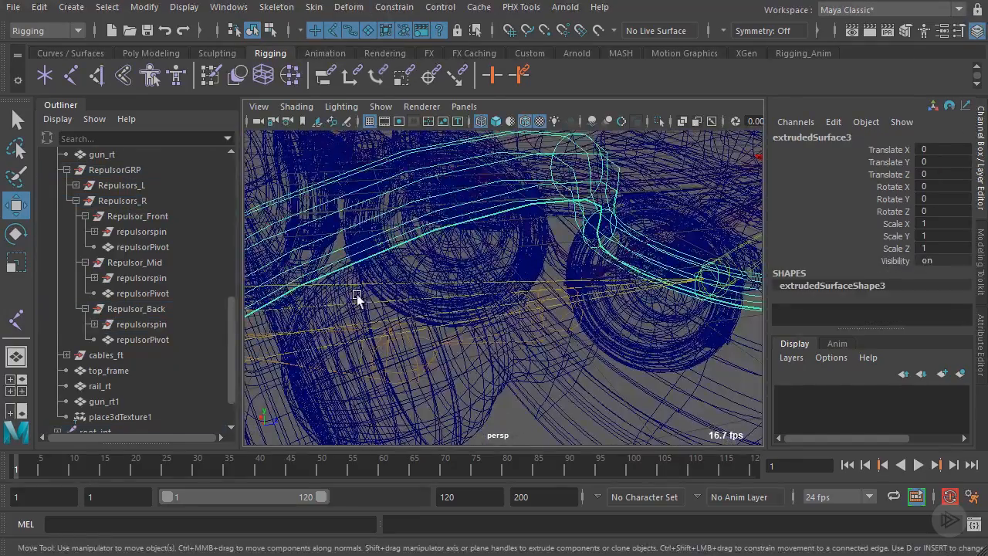
{"action": "left_click", "coordinate": [351, 285]}
{"action": "left_click_drag", "start_coordinate": [615, 289], "coordinate": [523, 272], "text": "alt"}
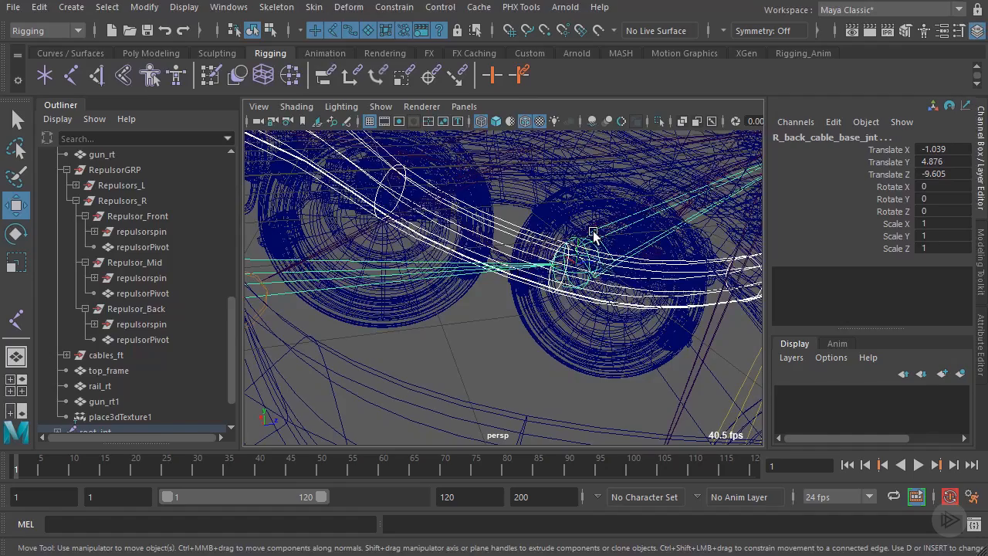
{"action": "left_click", "coordinate": [594, 236], "text": "shift"}
{"action": "left_click_drag", "start_coordinate": [593, 236], "coordinate": [638, 239], "text": "alt"}
{"action": "right_click_drag", "start_coordinate": [637, 239], "coordinate": [540, 251], "text": "alt"}
{"action": "left_click", "coordinate": [536, 260], "text": "shift"}
{"action": "left_click", "coordinate": [313, 7]}
{"action": "left_click", "coordinate": [342, 46]}
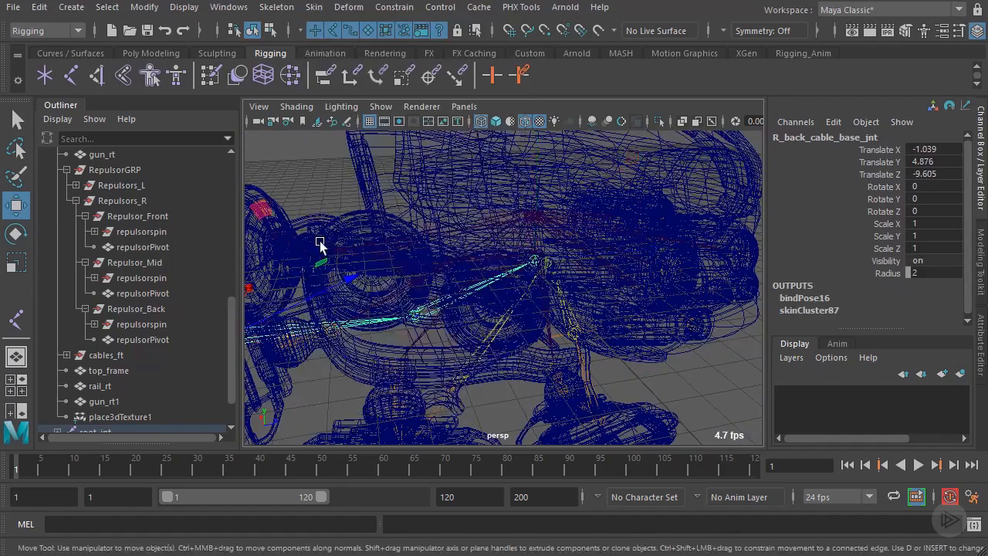
Step: Test the right back repulsor's binding by freely rotating its joints, including R_back_repulsorBase_jnt, and undo each rotation
{"action": "left_click_drag", "start_coordinate": [320, 243], "coordinate": [452, 349], "text": "alt"}
{"action": "left_click", "coordinate": [424, 334]}
{"action": "key", "text": "e"}
{"action": "left_click_drag", "start_coordinate": [390, 377], "coordinate": [419, 287]}
{"action": "key", "text": "ctrl+z"}
{"action": "key", "text": "q"}
{"action": "left_click", "coordinate": [471, 317]}
{"action": "key", "text": "e"}
{"action": "key", "text": "ctrl+z"}
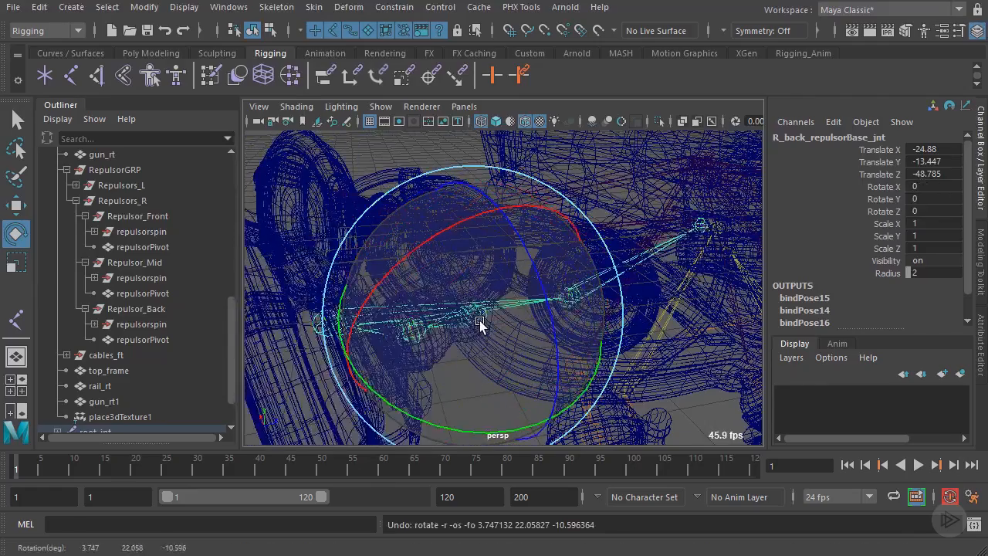
Step: Examine the drone's repulsors and cables from several sides and from below in textured shaded display
{"action": "key", "text": "w"}
{"action": "key", "text": "6"}
{"action": "scroll", "coordinate": [492, 316], "scroll_direction": "down", "scroll_amount": 8}
{"action": "mouse_move", "coordinate": [491, 316]}
{"action": "left_mouse_down", "text": "alt"}
{"action": "mouse_move", "coordinate": [499, 324]}
{"action": "mouse_move", "coordinate": [536, 300]}
{"action": "left_mouse_up", "text": "alt"}
{"action": "scroll", "coordinate": [536, 300], "scroll_direction": "up", "scroll_amount": 8}
{"action": "left_click_drag", "start_coordinate": [449, 283], "coordinate": [595, 304], "text": "alt"}
{"action": "scroll", "coordinate": [595, 304], "scroll_direction": "down", "scroll_amount": 8}
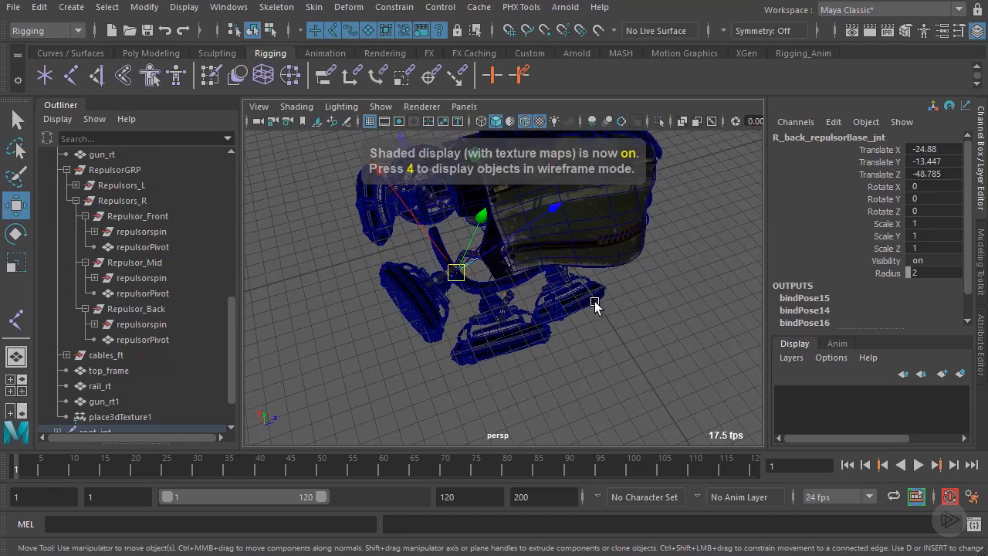
{"action": "left_click_drag", "start_coordinate": [551, 281], "coordinate": [589, 202], "text": "alt"}
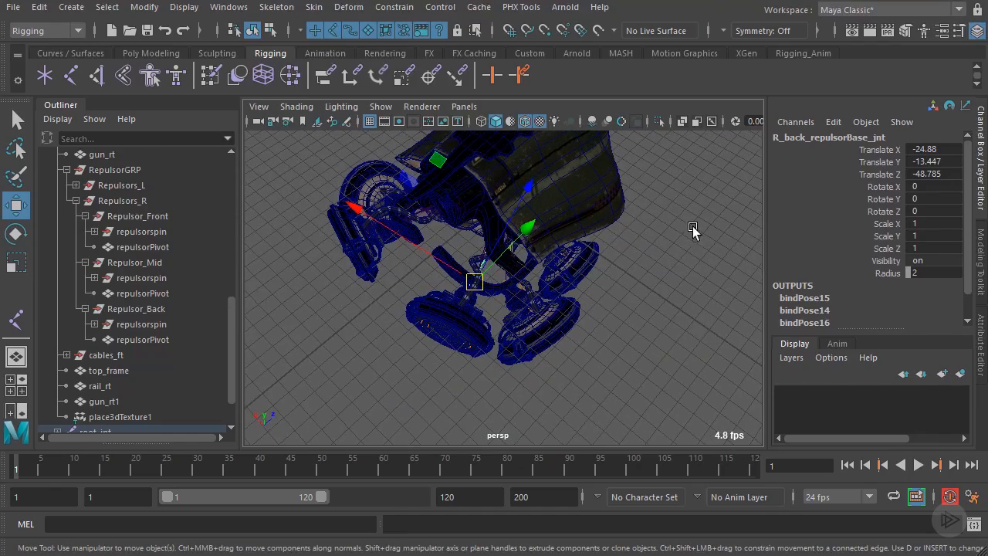
{"action": "left_click_drag", "start_coordinate": [415, 216], "coordinate": [557, 240], "text": "alt"}
{"action": "scroll", "coordinate": [557, 240], "scroll_direction": "up", "scroll_amount": 5}
{"action": "scroll", "coordinate": [597, 214], "scroll_direction": "down", "scroll_amount": 5}
{"action": "left_click_drag", "start_coordinate": [596, 213], "coordinate": [544, 234], "text": "alt"}
{"action": "scroll", "coordinate": [529, 234], "scroll_direction": "up", "scroll_amount": 5}
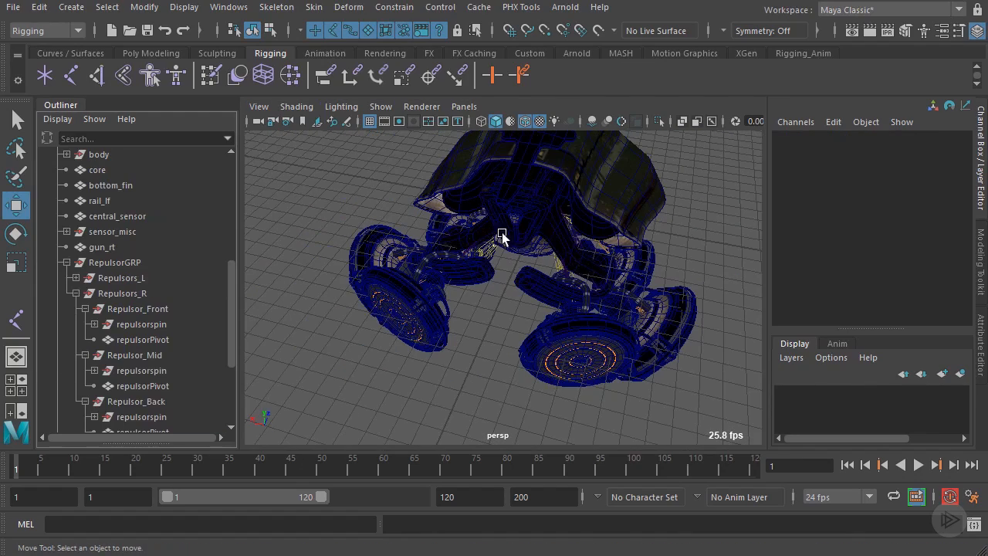
Step: Test the left back cable's binding by freely rotating L_back_cable_base_jnt, and undo the rotation
{"action": "left_click_drag", "start_coordinate": [437, 274], "coordinate": [439, 287], "text": "alt"}
{"action": "scroll", "coordinate": [439, 286], "scroll_direction": "up", "scroll_amount": 5}
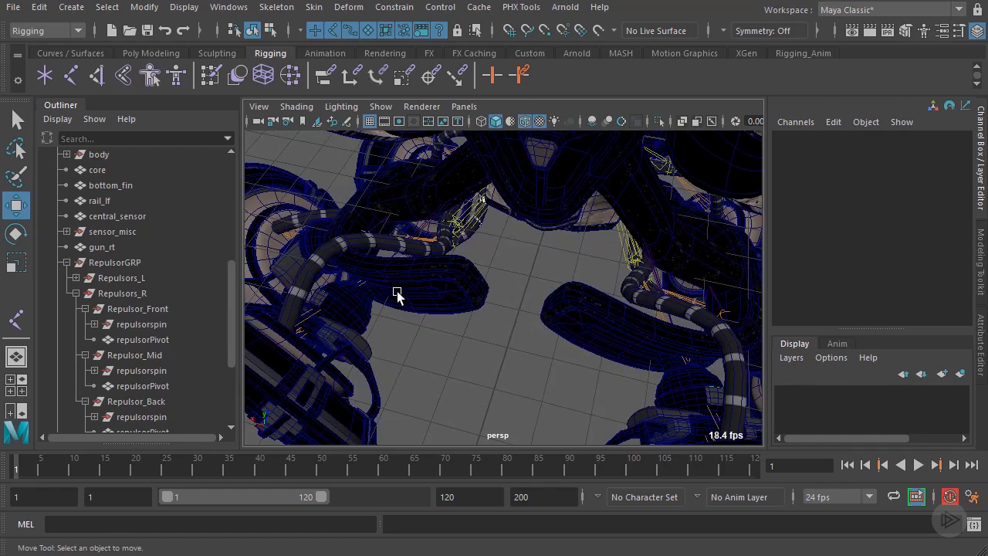
{"action": "middle_click_drag", "start_coordinate": [398, 292], "coordinate": [515, 293], "text": "alt"}
{"action": "left_click_drag", "start_coordinate": [497, 286], "coordinate": [533, 276], "text": "alt"}
{"action": "scroll", "coordinate": [454, 229], "scroll_direction": "down", "scroll_amount": 5}
{"action": "scroll", "coordinate": [504, 237], "scroll_direction": "up", "scroll_amount": 5}
{"action": "left_click", "coordinate": [431, 331]}
{"action": "key", "text": "e"}
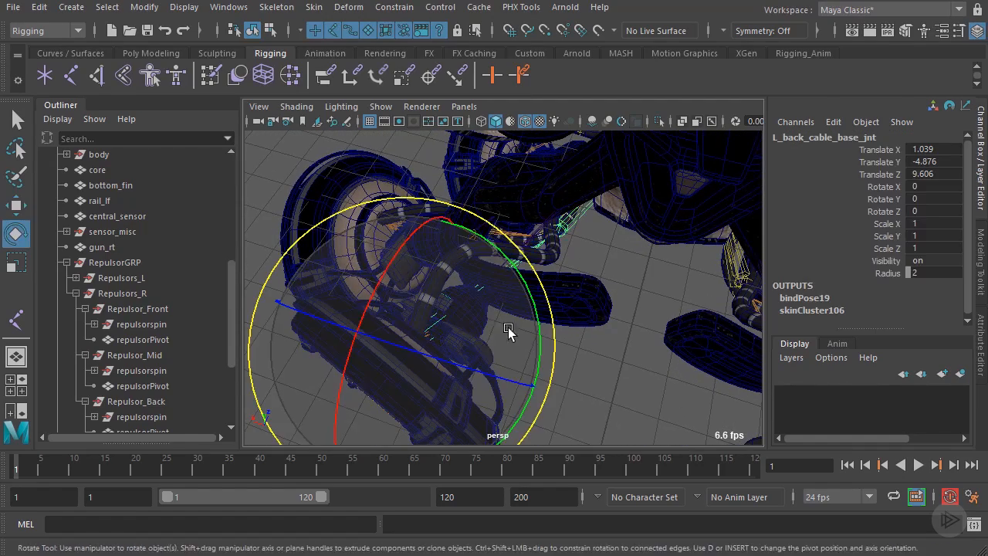
{"action": "mouse_move", "coordinate": [470, 335]}
{"action": "left_mouse_down"}
{"action": "mouse_move", "coordinate": [359, 276]}
{"action": "mouse_move", "coordinate": [473, 317]}
{"action": "left_mouse_up"}
{"action": "key", "text": "ctrl+z"}
{"action": "key", "text": "q"}
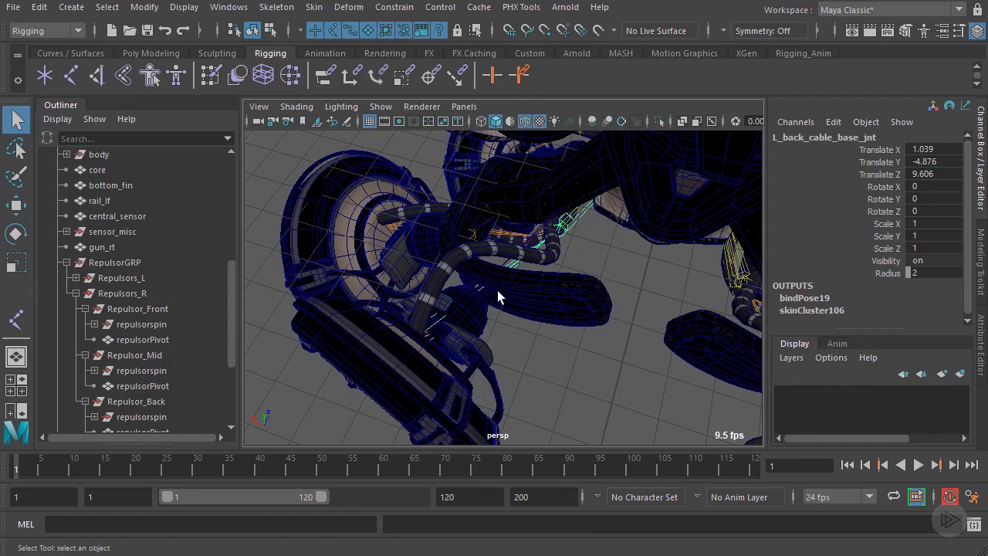
Step: Test the left middle repulsor in wireframe display by freely rotating L_mid_repulsorBase_jnt, and undo the rotations
{"action": "left_click", "coordinate": [498, 297]}
{"action": "key", "text": "e"}
{"action": "key", "text": "4"}
{"action": "key", "text": "ctrl+z"}
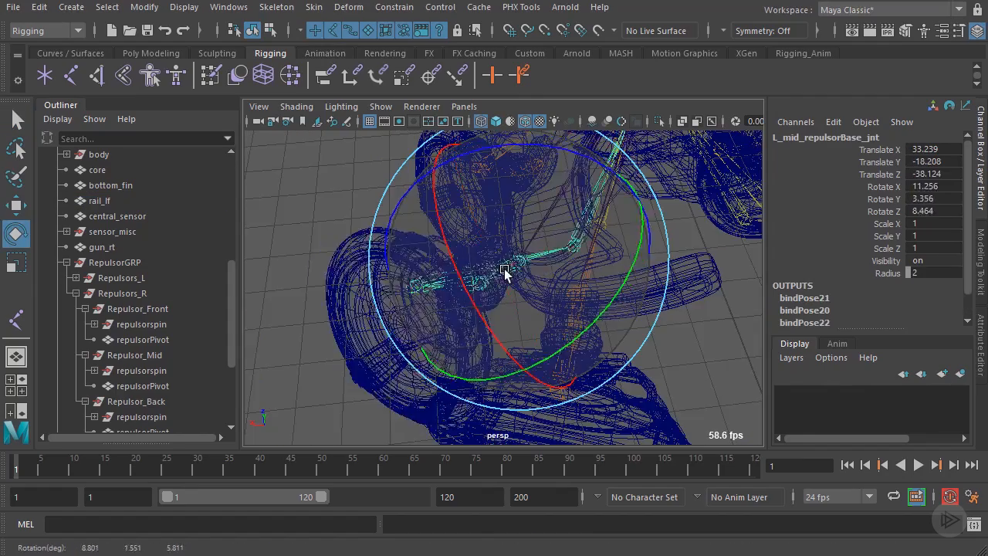
{"action": "left_click_drag", "start_coordinate": [503, 270], "coordinate": [615, 357]}
{"action": "key", "text": "ctrl+z"}
{"action": "key", "text": "ctrl+z"}
Step: Test further joints around the left repulsors by rotating them freely, undo each rotation, and return to textured shaded display
{"action": "right_click_drag", "start_coordinate": [615, 358], "coordinate": [536, 284], "text": "alt"}
{"action": "mouse_move", "coordinate": [533, 287]}
{"action": "left_mouse_down", "text": "alt"}
{"action": "mouse_move", "coordinate": [589, 300]}
{"action": "mouse_move", "coordinate": [569, 244]}
{"action": "mouse_move", "coordinate": [619, 244]}
{"action": "mouse_move", "coordinate": [589, 244]}
{"action": "mouse_move", "coordinate": [624, 263]}
{"action": "mouse_move", "coordinate": [661, 257]}
{"action": "mouse_move", "coordinate": [624, 238]}
{"action": "mouse_move", "coordinate": [543, 229]}
{"action": "mouse_move", "coordinate": [584, 236]}
{"action": "mouse_move", "coordinate": [532, 266]}
{"action": "mouse_move", "coordinate": [473, 256]}
{"action": "mouse_move", "coordinate": [531, 248]}
{"action": "mouse_move", "coordinate": [502, 227]}
{"action": "mouse_move", "coordinate": [465, 229]}
{"action": "mouse_move", "coordinate": [587, 194]}
{"action": "mouse_move", "coordinate": [548, 332]}
{"action": "mouse_move", "coordinate": [581, 301]}
{"action": "mouse_move", "coordinate": [469, 260]}
{"action": "mouse_move", "coordinate": [611, 270]}
{"action": "mouse_move", "coordinate": [536, 258]}
{"action": "mouse_move", "coordinate": [609, 196]}
{"action": "mouse_move", "coordinate": [476, 307]}
{"action": "mouse_move", "coordinate": [587, 214]}
{"action": "mouse_move", "coordinate": [551, 214]}
{"action": "mouse_move", "coordinate": [518, 319]}
{"action": "mouse_move", "coordinate": [432, 227]}
{"action": "mouse_move", "coordinate": [571, 201]}
{"action": "mouse_move", "coordinate": [530, 326]}
{"action": "mouse_move", "coordinate": [503, 313]}
{"action": "mouse_move", "coordinate": [584, 324]}
{"action": "mouse_move", "coordinate": [514, 330]}
{"action": "mouse_move", "coordinate": [558, 274]}
{"action": "mouse_move", "coordinate": [591, 198]}
{"action": "mouse_move", "coordinate": [481, 315]}
{"action": "mouse_move", "coordinate": [598, 332]}
{"action": "mouse_move", "coordinate": [622, 267]}
{"action": "mouse_move", "coordinate": [472, 247]}
{"action": "mouse_move", "coordinate": [531, 249]}
{"action": "mouse_move", "coordinate": [496, 202]}
{"action": "mouse_move", "coordinate": [567, 220]}
{"action": "mouse_move", "coordinate": [548, 224]}
{"action": "left_mouse_up", "text": "alt"}
{"action": "key", "text": "q"}
{"action": "left_click", "coordinate": [569, 244]}
{"action": "key", "text": "e"}
{"action": "key", "text": "ctrl+z"}
{"action": "key", "text": "q"}
{"action": "scroll", "coordinate": [523, 219], "scroll_direction": "up", "scroll_amount": 5}
{"action": "left_click", "coordinate": [525, 210]}
{"action": "key", "text": "e"}
{"action": "scroll", "coordinate": [525, 210], "scroll_direction": "down", "scroll_amount": 8}
{"action": "key", "text": "ctrl+z"}
{"action": "key", "text": "6"}
{"action": "key", "text": "ctrl+z"}
{"action": "left_click_drag", "start_coordinate": [442, 244], "coordinate": [531, 229], "text": "alt"}
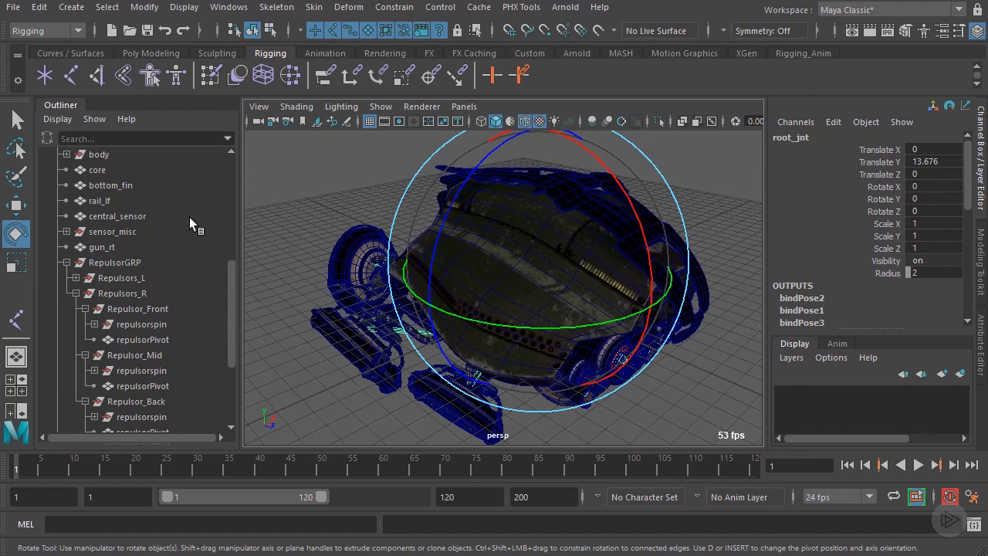
Step: Try to bind the whole Drone group to root_jnt with Bind Skin
{"action": "scroll", "coordinate": [189, 216], "scroll_direction": "up", "scroll_amount": 5}
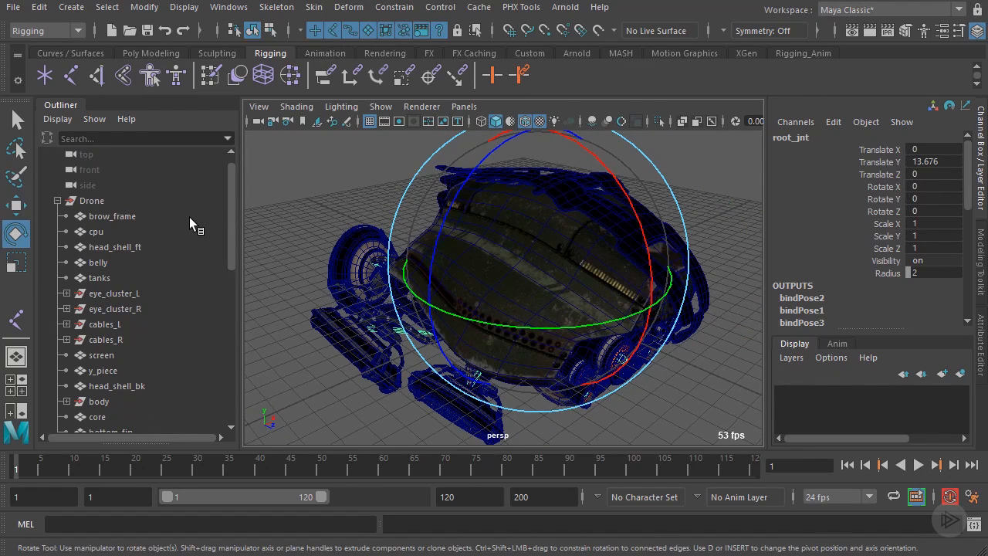
{"action": "left_click", "coordinate": [99, 201]}
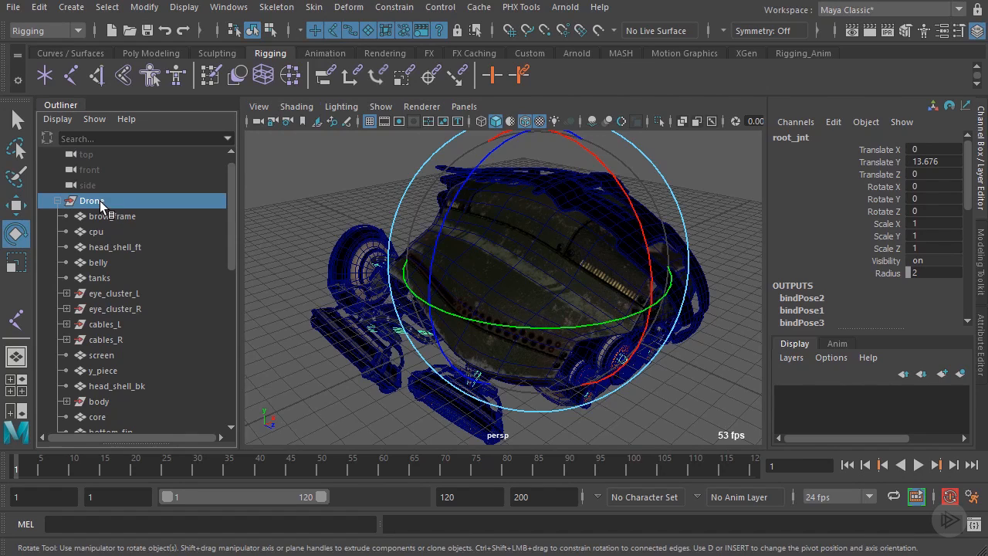
{"action": "key", "text": "w"}
{"action": "scroll", "coordinate": [622, 258], "scroll_direction": "up", "scroll_amount": 5}
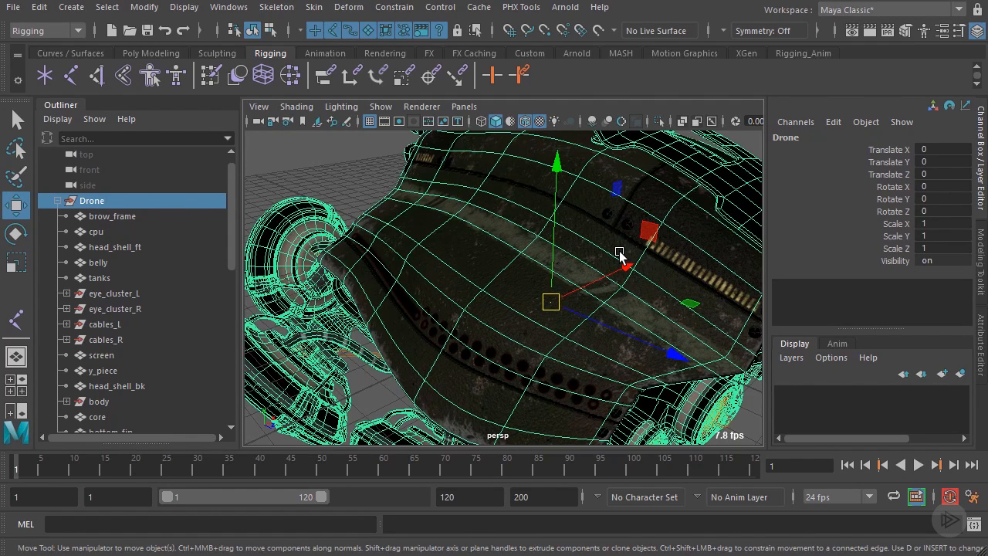
{"action": "key", "text": "4"}
{"action": "left_click_drag", "start_coordinate": [619, 253], "coordinate": [537, 280], "text": "alt"}
{"action": "scroll", "coordinate": [537, 280], "scroll_direction": "up", "scroll_amount": 4}
{"action": "scroll", "coordinate": [537, 280], "scroll_direction": "up", "scroll_amount": 2}
{"action": "middle_click_drag", "start_coordinate": [548, 219], "coordinate": [560, 268], "text": "alt"}
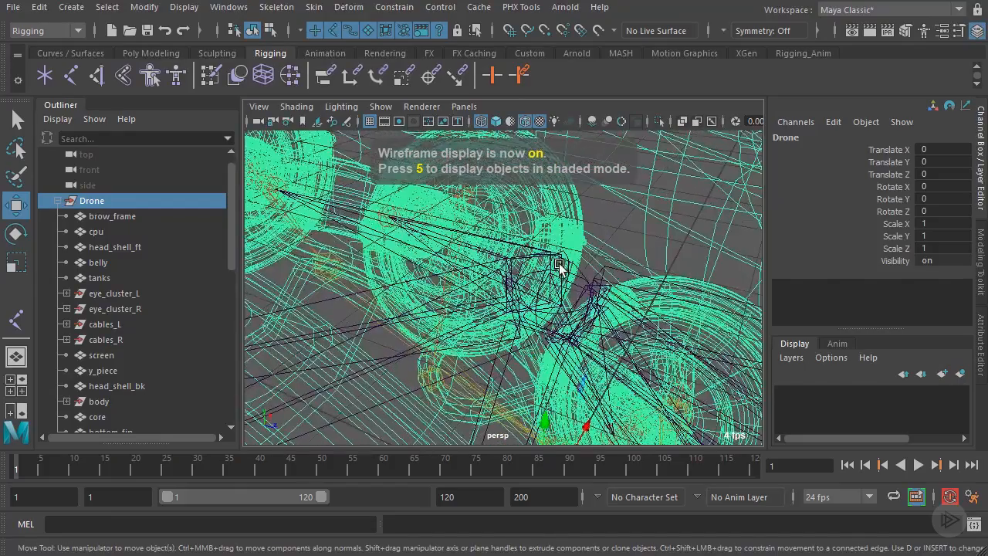
{"action": "left_click", "coordinate": [569, 263], "text": "shift"}
{"action": "key", "text": "f"}
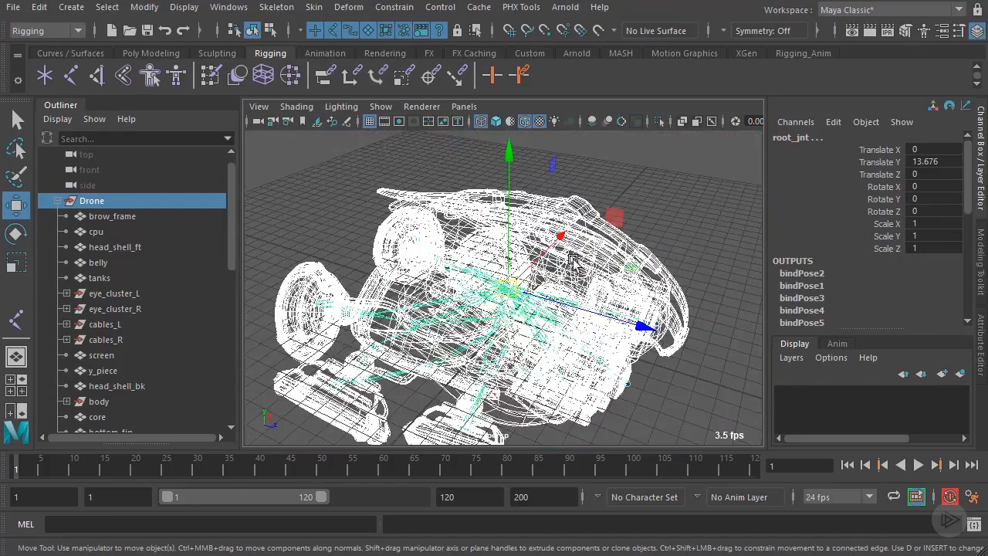
{"action": "left_click", "coordinate": [313, 7]}
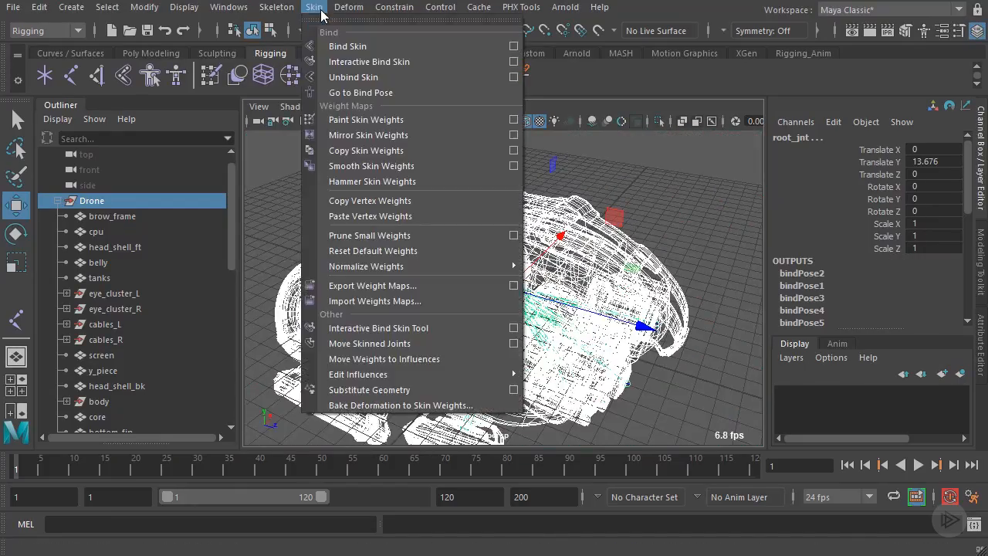
{"action": "left_click", "coordinate": [359, 48]}
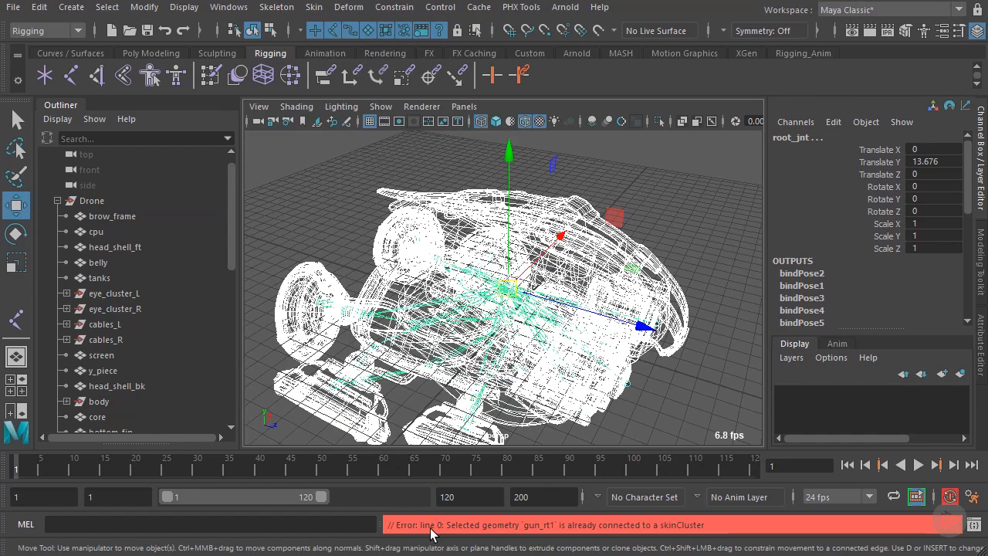
{"action": "key", "text": "ctrl+z"}
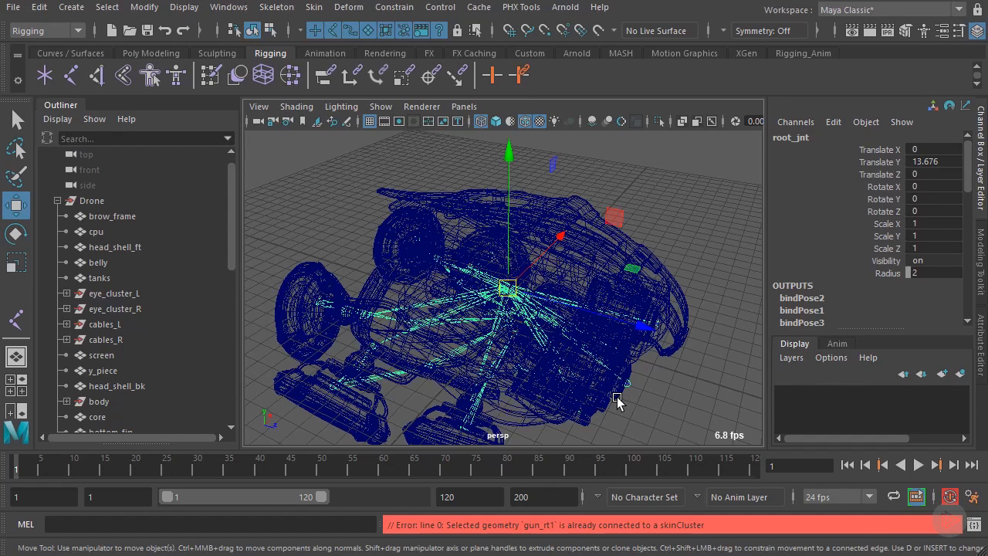
Step: Test the whole rig in textured shaded display by freely rotating root_jnt, and undo the rotation
{"action": "left_click", "coordinate": [521, 312]}
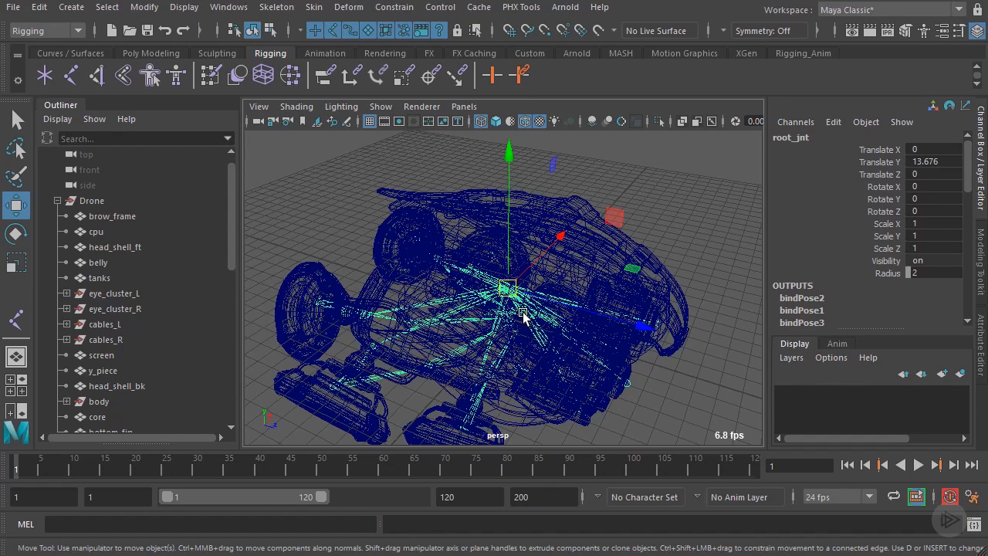
{"action": "left_click", "coordinate": [510, 292]}
{"action": "key", "text": "e"}
{"action": "mouse_move", "coordinate": [565, 332]}
{"action": "left_mouse_down", "text": "alt"}
{"action": "mouse_move", "coordinate": [480, 301]}
{"action": "mouse_move", "coordinate": [468, 209]}
{"action": "mouse_move", "coordinate": [470, 342]}
{"action": "mouse_move", "coordinate": [425, 342]}
{"action": "mouse_move", "coordinate": [510, 217]}
{"action": "mouse_move", "coordinate": [529, 280]}
{"action": "mouse_move", "coordinate": [399, 327]}
{"action": "mouse_move", "coordinate": [386, 242]}
{"action": "mouse_move", "coordinate": [501, 260]}
{"action": "mouse_move", "coordinate": [404, 206]}
{"action": "mouse_move", "coordinate": [466, 237]}
{"action": "mouse_move", "coordinate": [478, 203]}
{"action": "mouse_move", "coordinate": [577, 290]}
{"action": "mouse_move", "coordinate": [473, 329]}
{"action": "mouse_move", "coordinate": [401, 324]}
{"action": "left_mouse_up", "text": "alt"}
{"action": "key", "text": "ctrl+z"}
{"action": "key", "text": "w"}
{"action": "key", "text": "e"}
{"action": "key", "text": "6"}
{"action": "right_click_drag", "start_coordinate": [402, 324], "coordinate": [481, 324], "text": "alt"}
{"action": "left_click_drag", "start_coordinate": [480, 324], "coordinate": [435, 282], "text": "alt"}
{"action": "key", "text": "ctrl+z"}
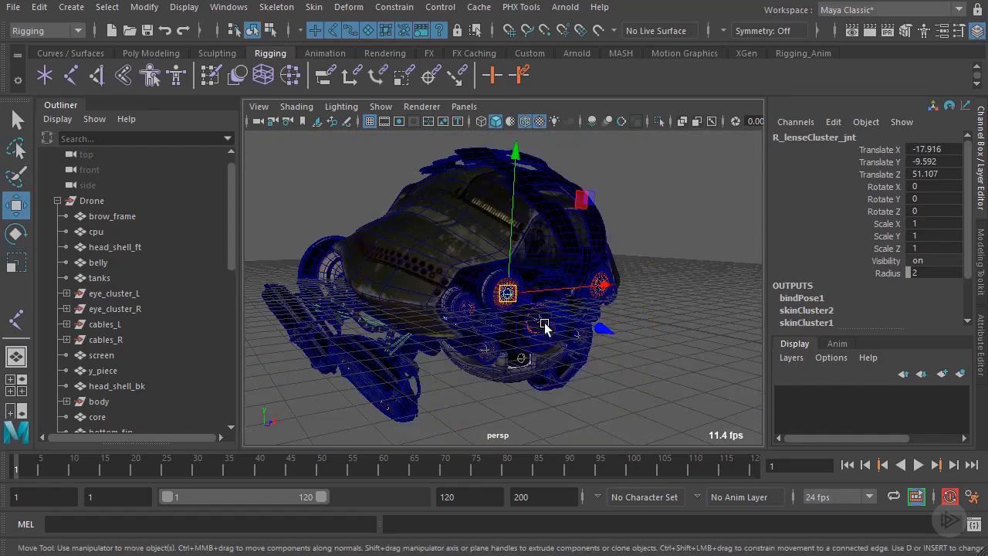
Step: Test the binding at the drone's front lens area by moving a joint there freely, and undo the move
{"action": "left_click_drag", "start_coordinate": [540, 327], "coordinate": [656, 359], "text": "alt"}
{"action": "left_click_drag", "start_coordinate": [706, 346], "coordinate": [533, 324], "text": "alt"}
{"action": "key", "text": "q"}
{"action": "left_click", "coordinate": [492, 293]}
{"action": "key", "text": "w"}
{"action": "left_click_drag", "start_coordinate": [492, 293], "coordinate": [571, 309], "text": "alt"}
{"action": "left_click_drag", "start_coordinate": [537, 308], "coordinate": [553, 313]}
{"action": "key", "text": "ctrl+z"}
Step: Test the lower right lens by moving R_lense_jnt freely, and undo the move
{"action": "right_click_drag", "start_coordinate": [479, 315], "coordinate": [520, 309], "text": "alt"}
{"action": "left_click", "coordinate": [532, 337]}
{"action": "key", "text": "q"}
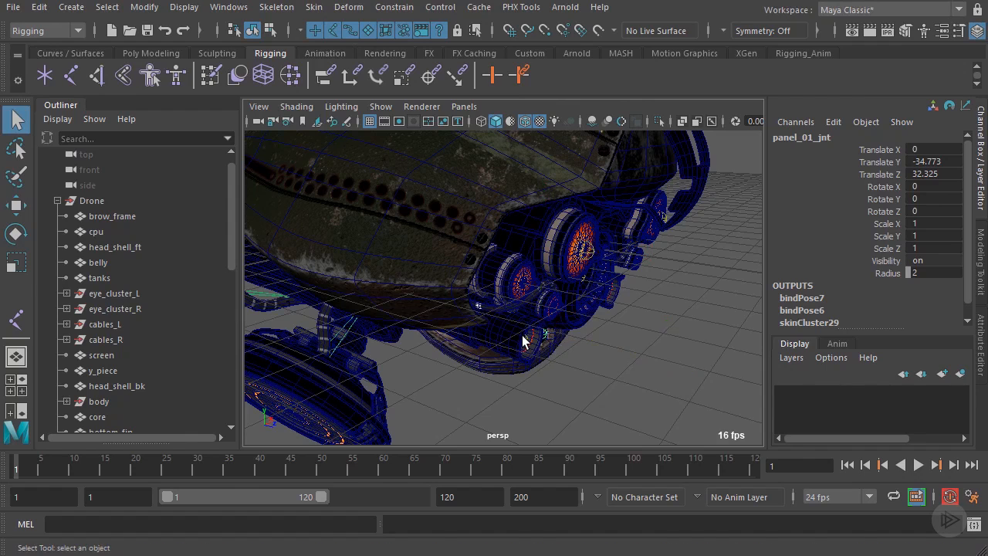
{"action": "left_click", "coordinate": [523, 338]}
{"action": "key", "text": "w"}
{"action": "mouse_move", "coordinate": [551, 349]}
{"action": "left_mouse_down"}
{"action": "mouse_move", "coordinate": [569, 364]}
{"action": "mouse_move", "coordinate": [557, 355]}
{"action": "left_mouse_up"}
{"action": "key", "text": "ctrl+z"}
{"action": "right_click_drag", "start_coordinate": [557, 352], "coordinate": [523, 322], "text": "alt"}
{"action": "left_click_drag", "start_coordinate": [522, 323], "coordinate": [497, 316], "text": "alt"}
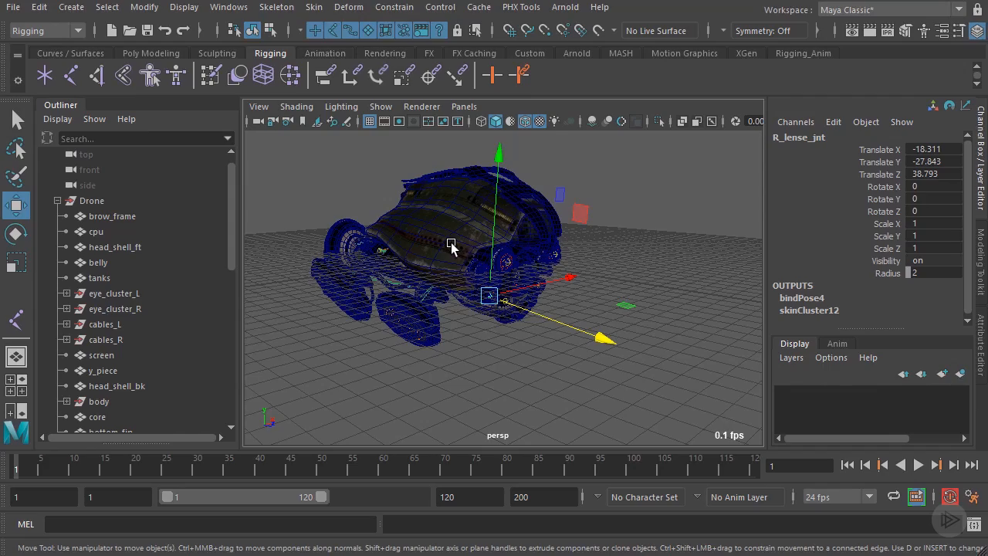
Step: Test the right front repulsor's binding by freely rotating R_front_repulsorBase_jnt, and undo the rotations
{"action": "mouse_move", "coordinate": [452, 245]}
{"action": "left_mouse_down", "text": "alt"}
{"action": "mouse_move", "coordinate": [429, 250]}
{"action": "mouse_move", "coordinate": [520, 260]}
{"action": "mouse_move", "coordinate": [444, 260]}
{"action": "mouse_move", "coordinate": [453, 260]}
{"action": "left_mouse_up", "text": "alt"}
{"action": "left_click_drag", "start_coordinate": [466, 274], "coordinate": [371, 255], "text": "alt"}
{"action": "left_click_drag", "start_coordinate": [482, 271], "coordinate": [609, 239], "text": "alt"}
{"action": "scroll", "coordinate": [529, 288], "scroll_direction": "up", "scroll_amount": 5}
{"action": "left_click", "coordinate": [509, 299]}
{"action": "key", "text": "e"}
{"action": "left_click_drag", "start_coordinate": [610, 240], "coordinate": [397, 222], "text": "alt"}
{"action": "key", "text": "ctrl+z"}
{"action": "key", "text": "ctrl+z"}
{"action": "key", "text": "ctrl+z"}
{"action": "scroll", "coordinate": [617, 240], "scroll_direction": "down", "scroll_amount": 8}
{"action": "left_click_drag", "start_coordinate": [444, 253], "coordinate": [403, 227], "text": "alt"}
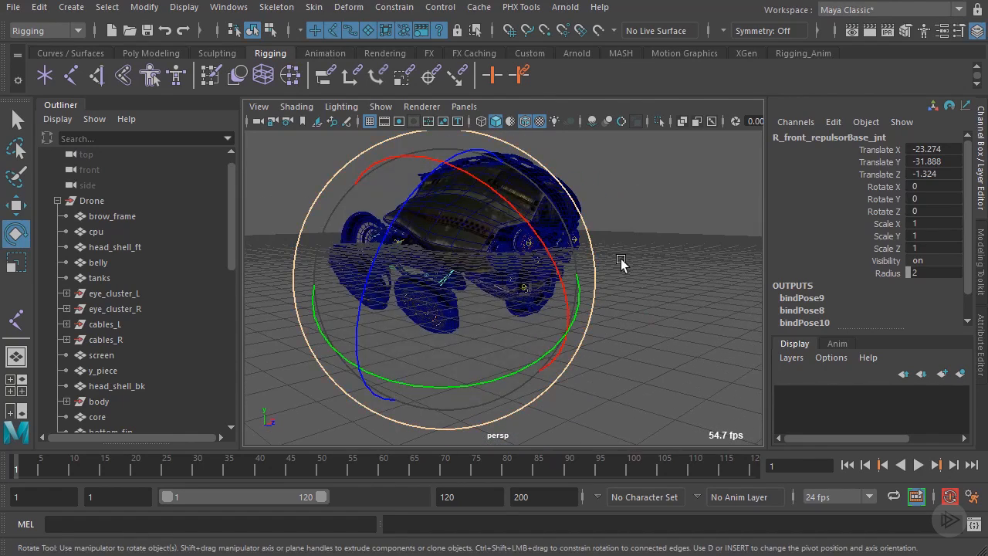